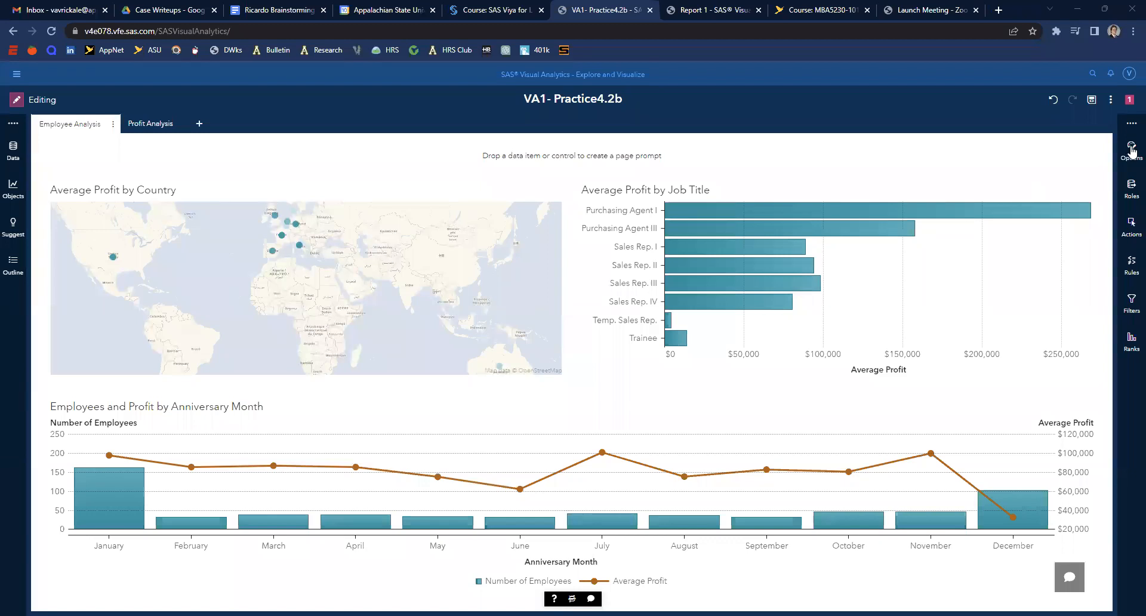
- Try placing the page controls at the right of the Employee Analysis page, then return them to the top
{"action": "left_click", "coordinate": [1131, 150]}
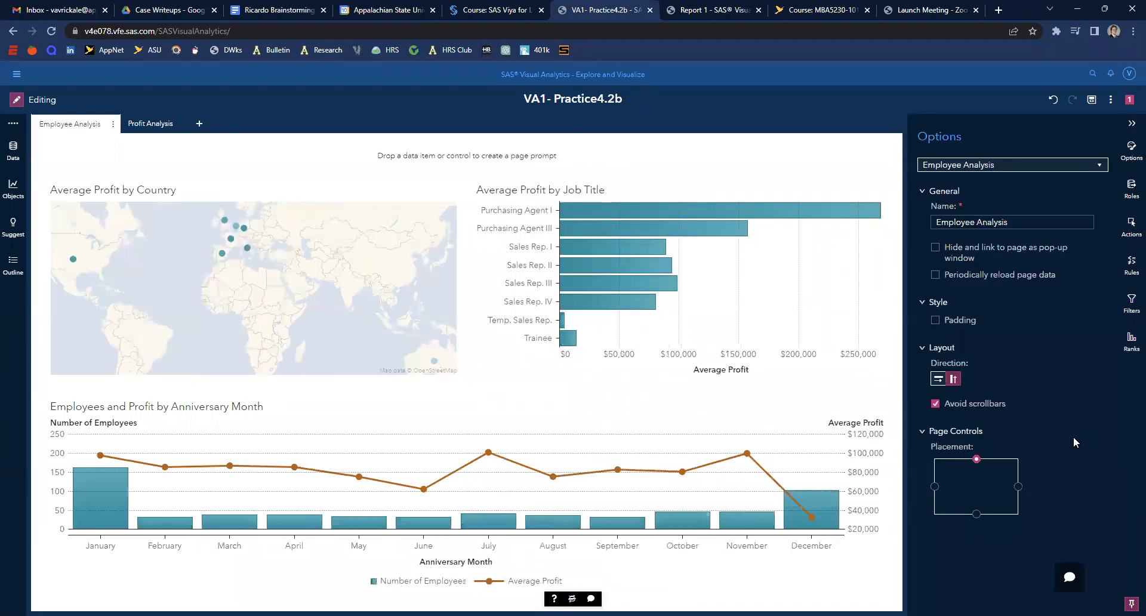
{"action": "left_click", "coordinate": [1018, 486]}
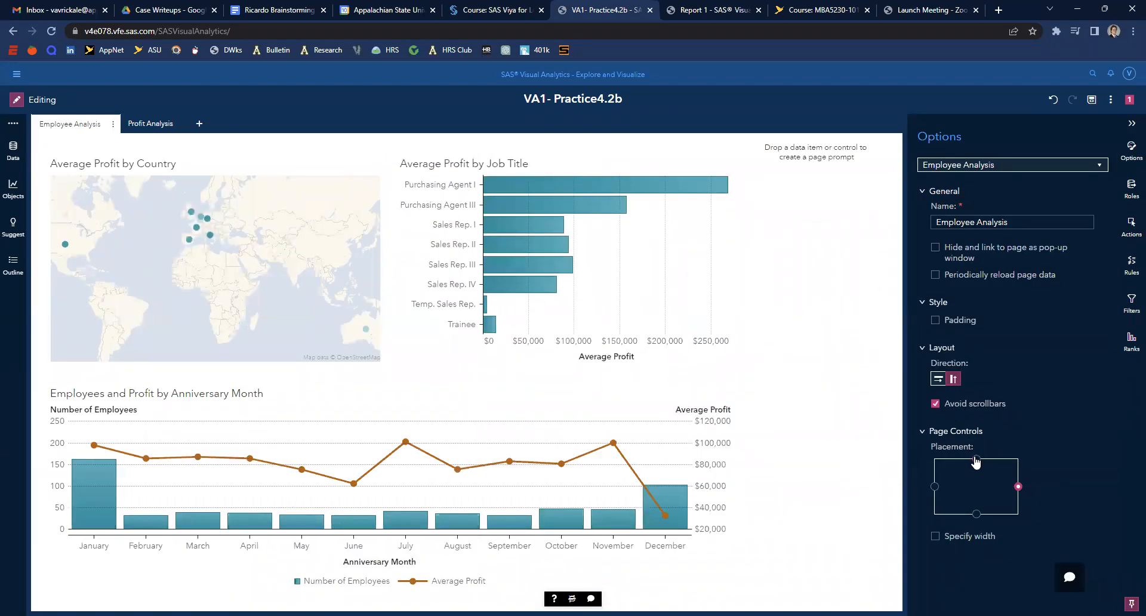
{"action": "left_click", "coordinate": [977, 459]}
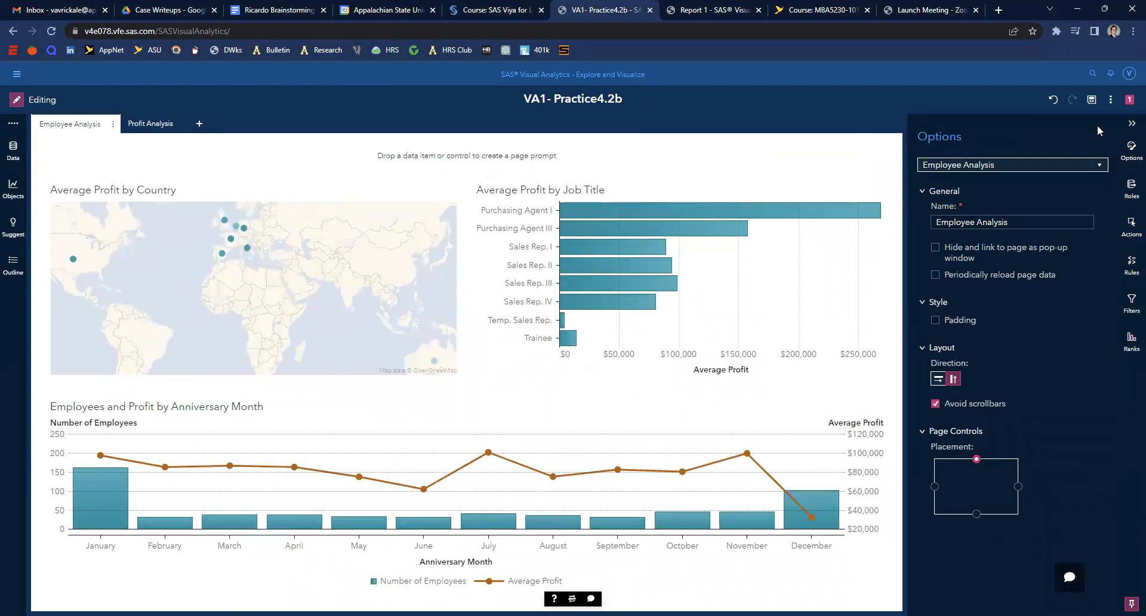
{"action": "left_click", "coordinate": [1130, 123]}
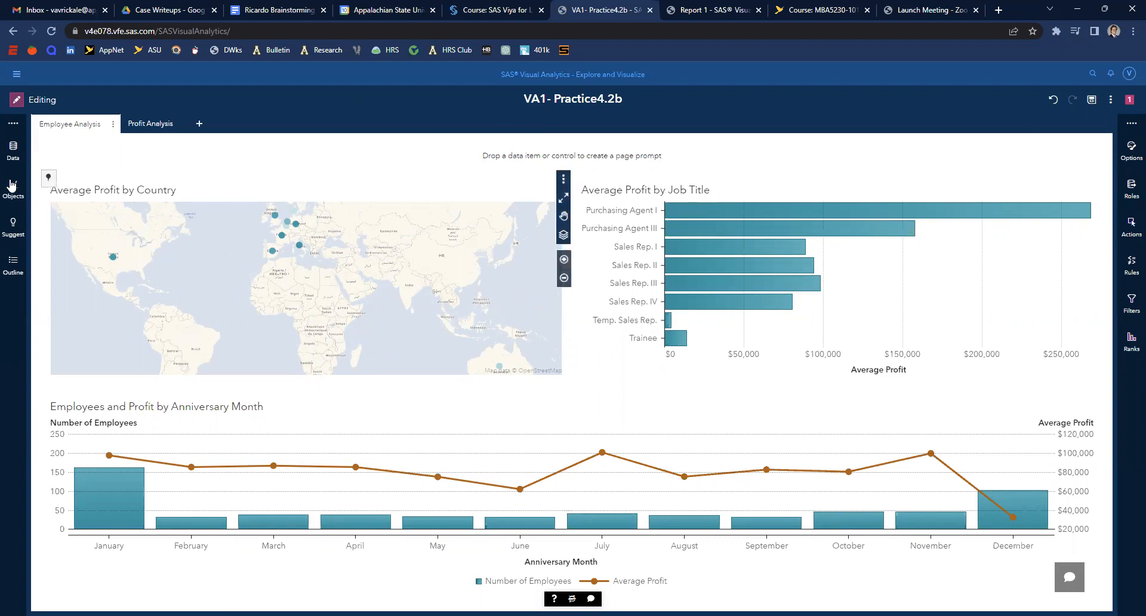
- Drag Employee Status and Name from the data list into the page prompt area to create page controls
{"action": "left_click", "coordinate": [12, 150]}
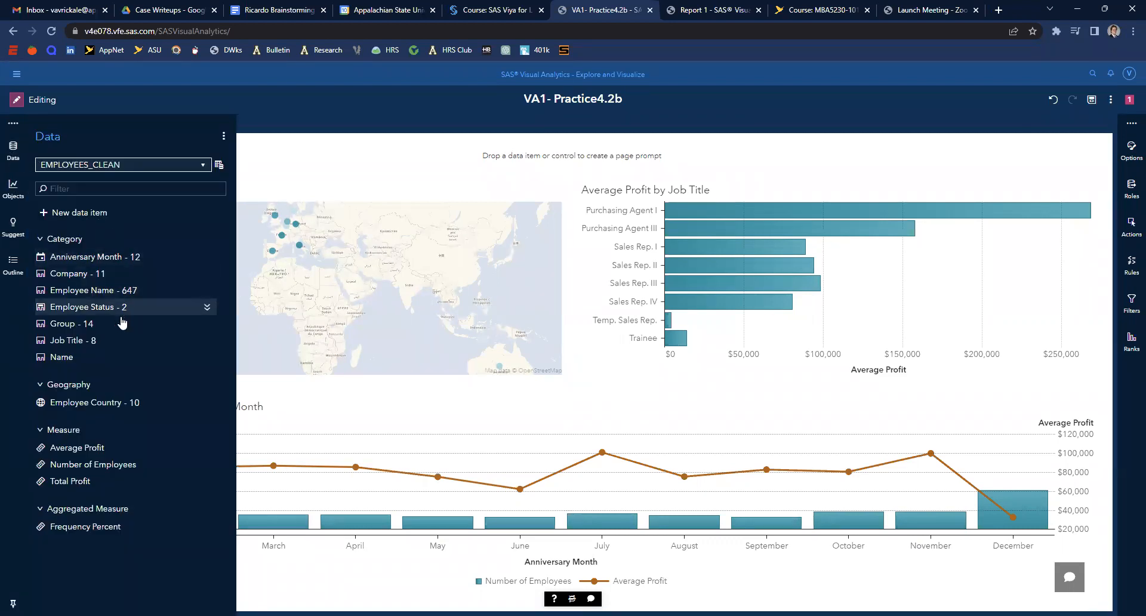
{"action": "left_click", "coordinate": [92, 361]}
{"action": "left_click", "coordinate": [97, 307], "text": "ctrl"}
{"action": "left_click_drag", "start_coordinate": [97, 359], "coordinate": [428, 164]}
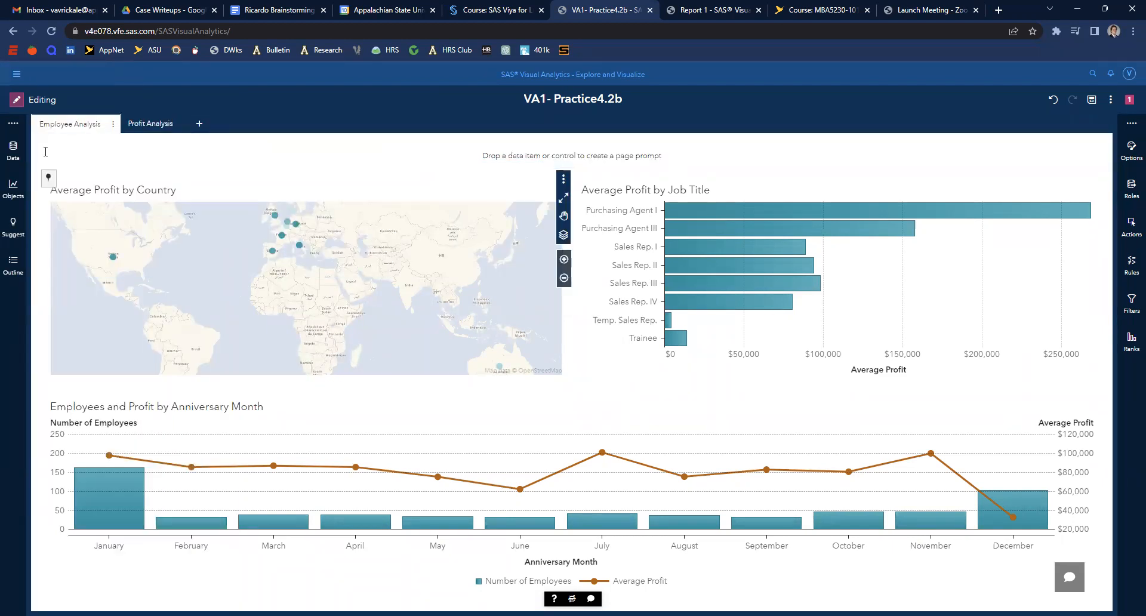
{"action": "left_click", "coordinate": [14, 152]}
{"action": "left_click_drag", "start_coordinate": [430, 164], "coordinate": [434, 151]}
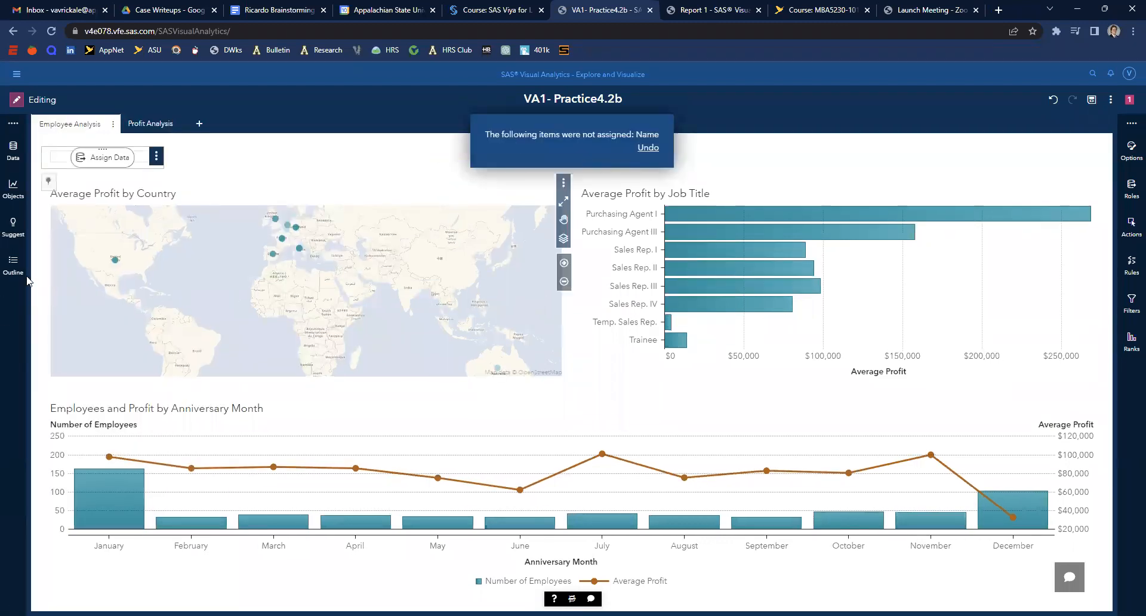
- Assign Employee Status as the category for the empty page control
{"action": "left_click", "coordinate": [103, 158]}
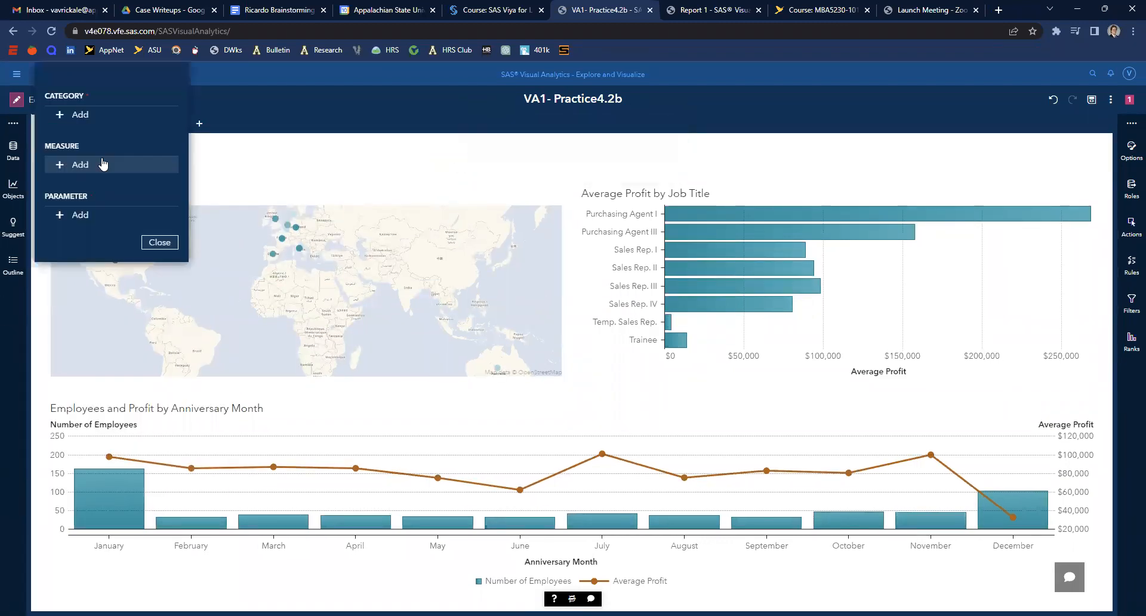
{"action": "left_click", "coordinate": [102, 114]}
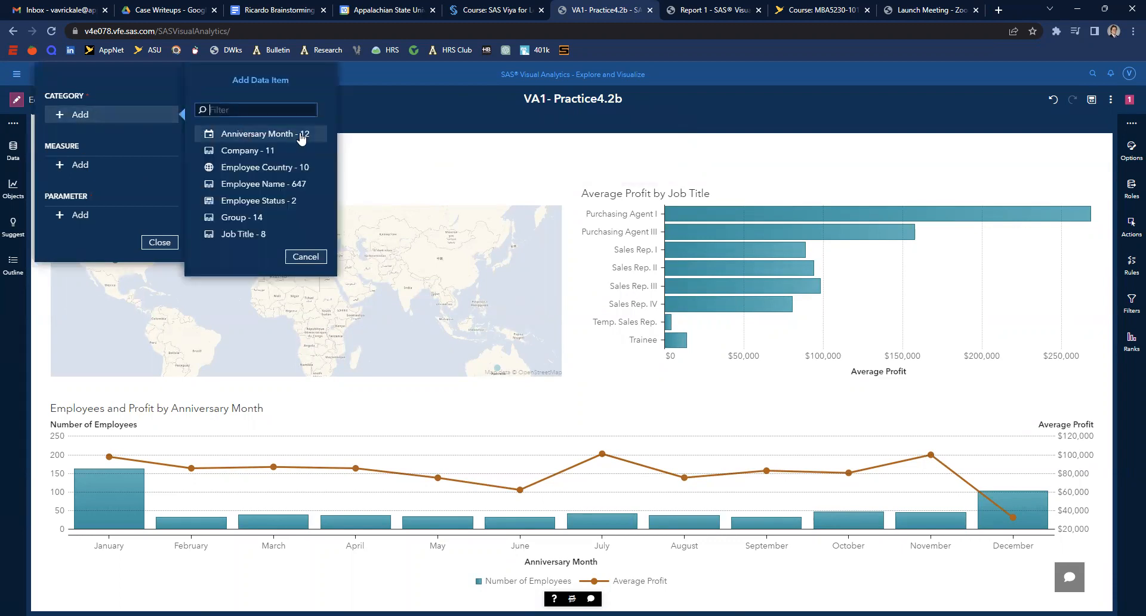
{"action": "left_click", "coordinate": [305, 257]}
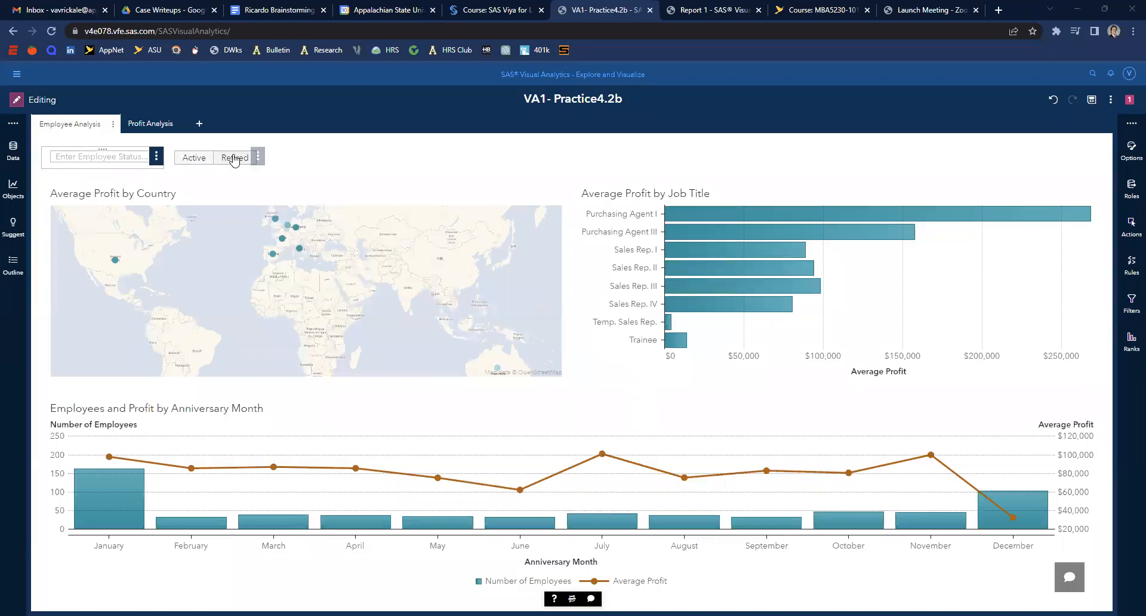
- Test the page controls by selecting the Active and Retired employee statuses
{"action": "left_click", "coordinate": [84, 153]}
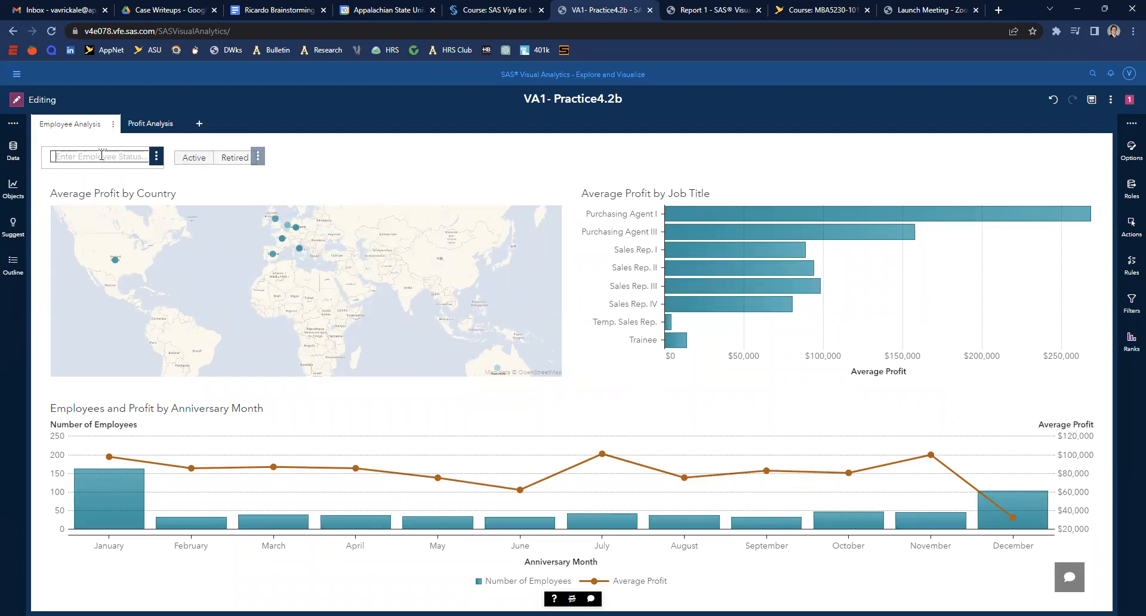
{"action": "left_click", "coordinate": [194, 158]}
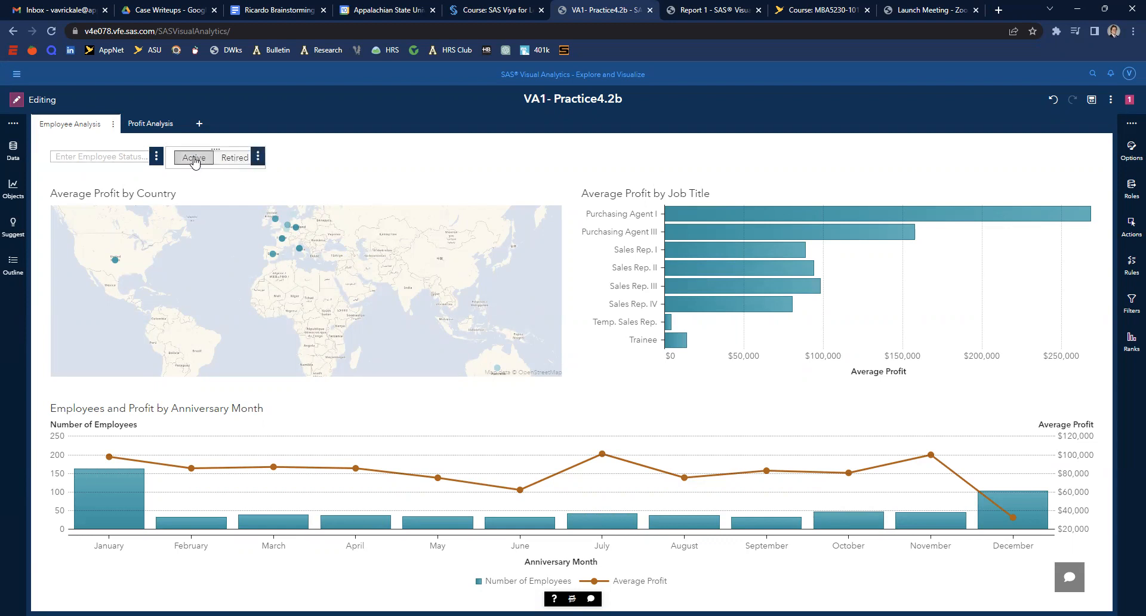
{"action": "left_click", "coordinate": [230, 158]}
{"action": "left_click", "coordinate": [229, 159]}
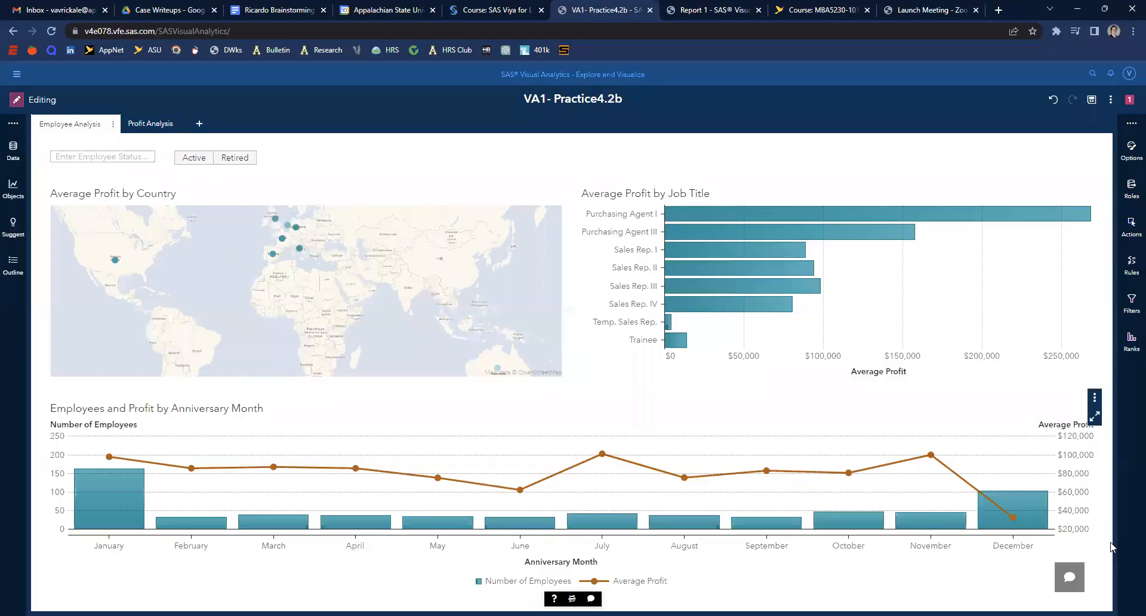
- Open the actions diagram and add a filter link from Average Profit by Country to the anniversary month chart
{"action": "left_click", "coordinate": [1131, 225]}
{"action": "left_click", "coordinate": [1083, 137]}
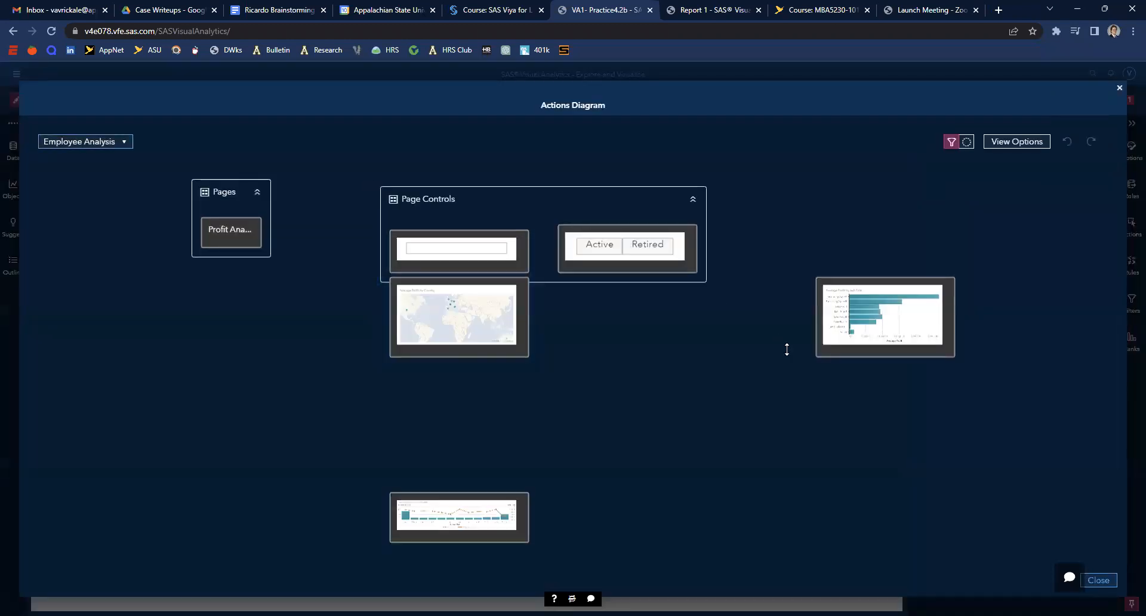
{"action": "left_click_drag", "start_coordinate": [467, 341], "coordinate": [417, 379]}
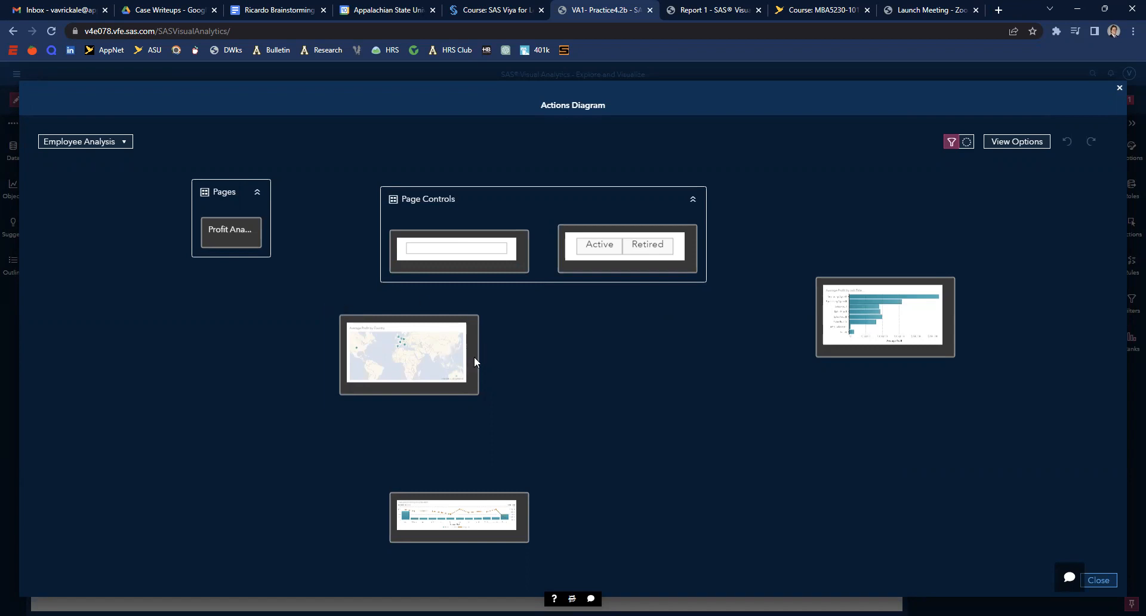
{"action": "left_click_drag", "start_coordinate": [487, 362], "coordinate": [510, 493]}
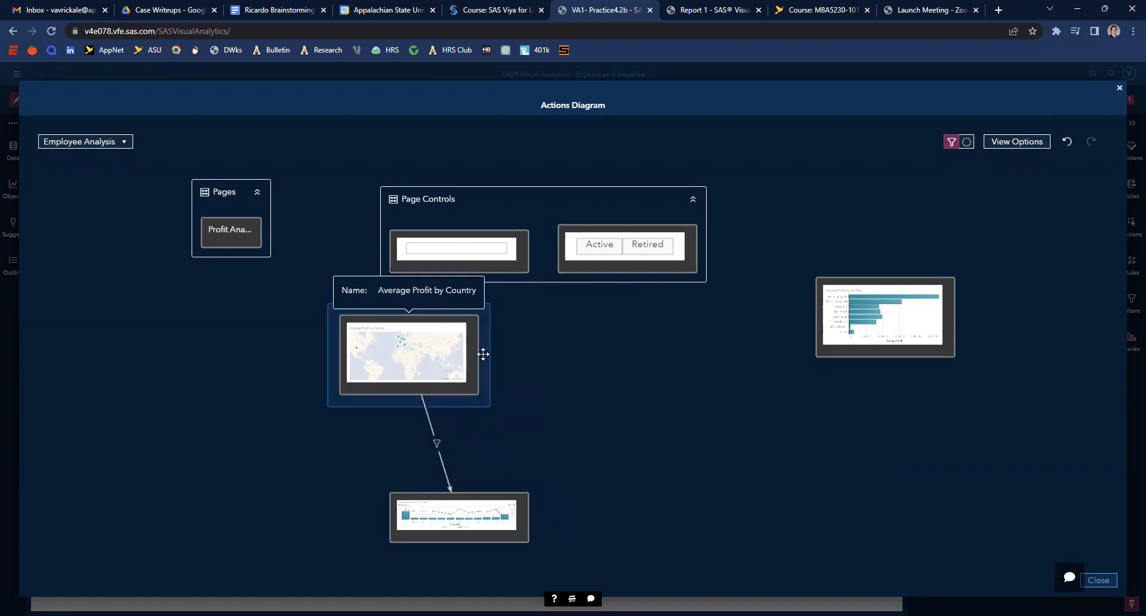
- Link the country map to Average Profit by Job Title, and the job title chart to the anniversary month chart
{"action": "left_click_drag", "start_coordinate": [516, 347], "coordinate": [821, 327]}
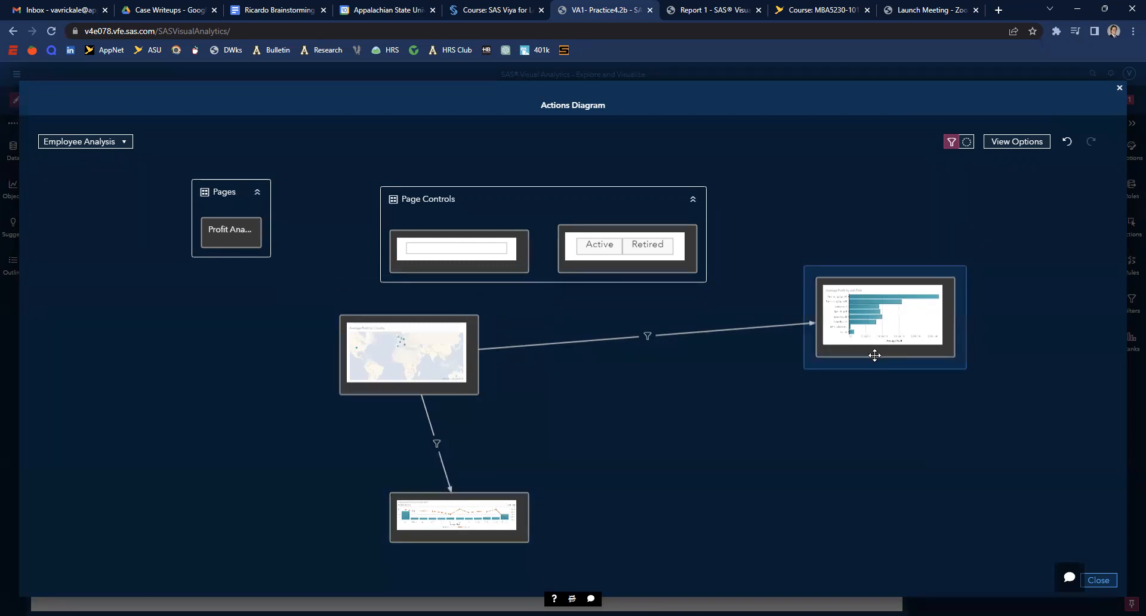
{"action": "left_click_drag", "start_coordinate": [875, 359], "coordinate": [516, 511]}
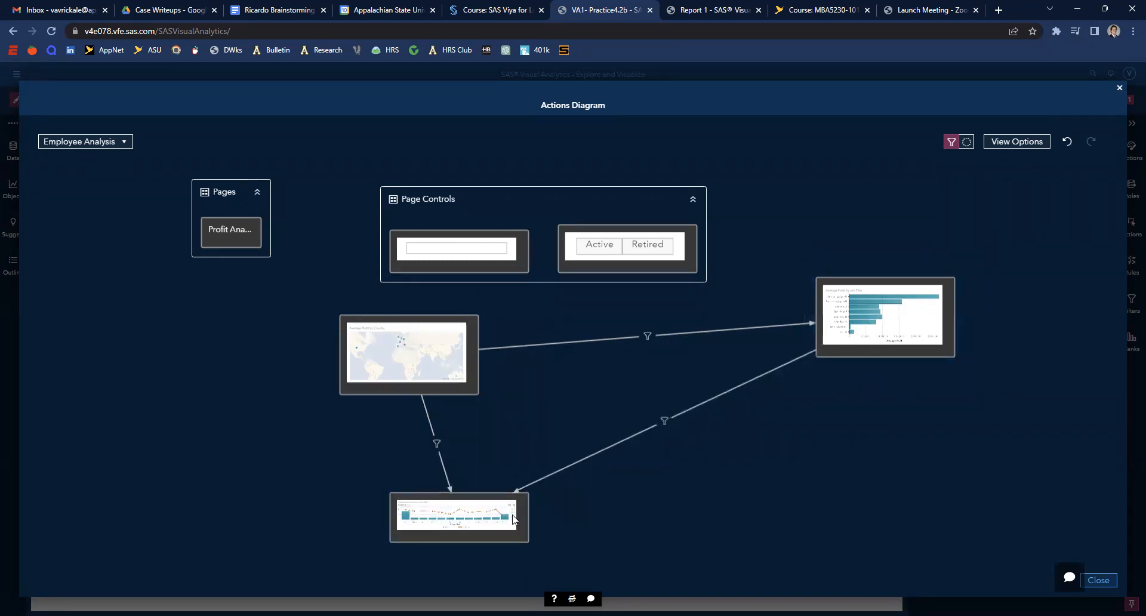
{"action": "left_click", "coordinate": [1099, 578]}
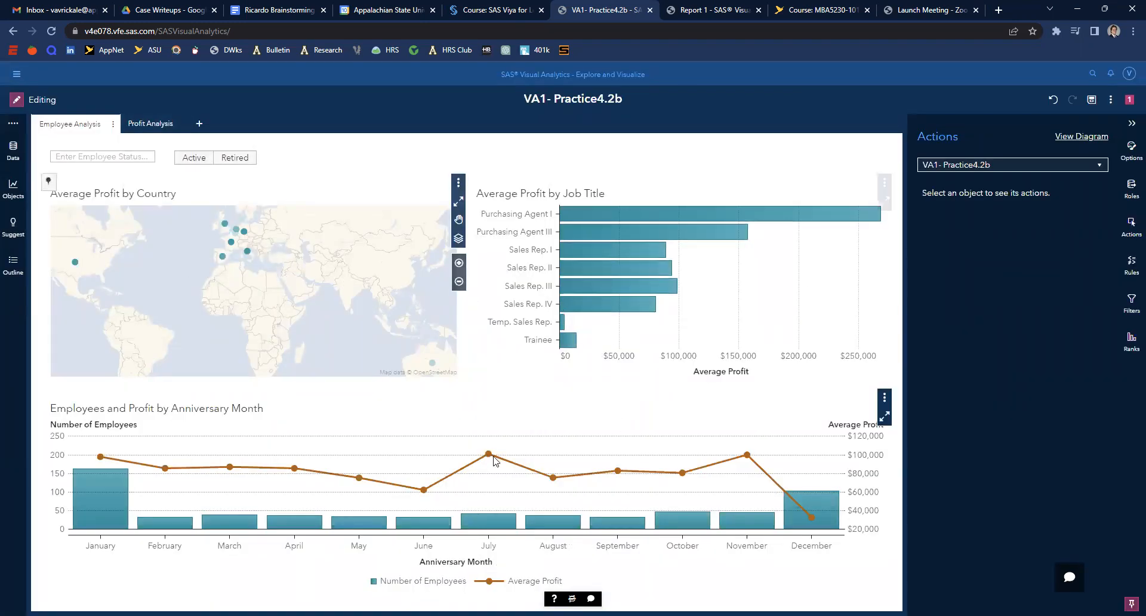
- Test the filter actions by selecting countries on the map and a job title bar
{"action": "left_click", "coordinate": [226, 257]}
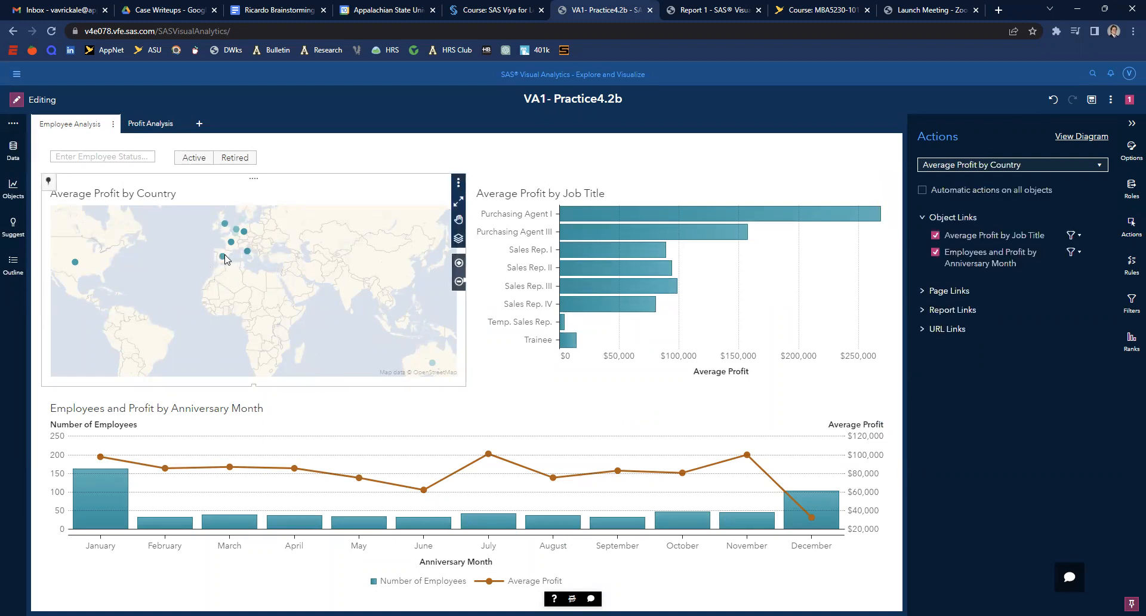
{"action": "left_click", "coordinate": [1131, 124]}
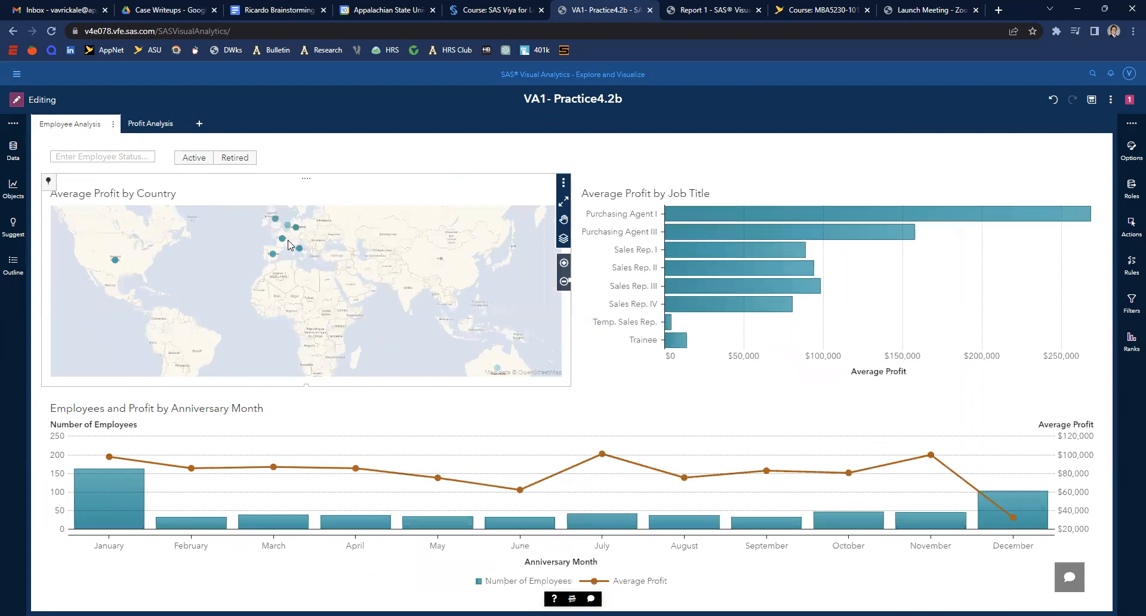
{"action": "left_click", "coordinate": [274, 253]}
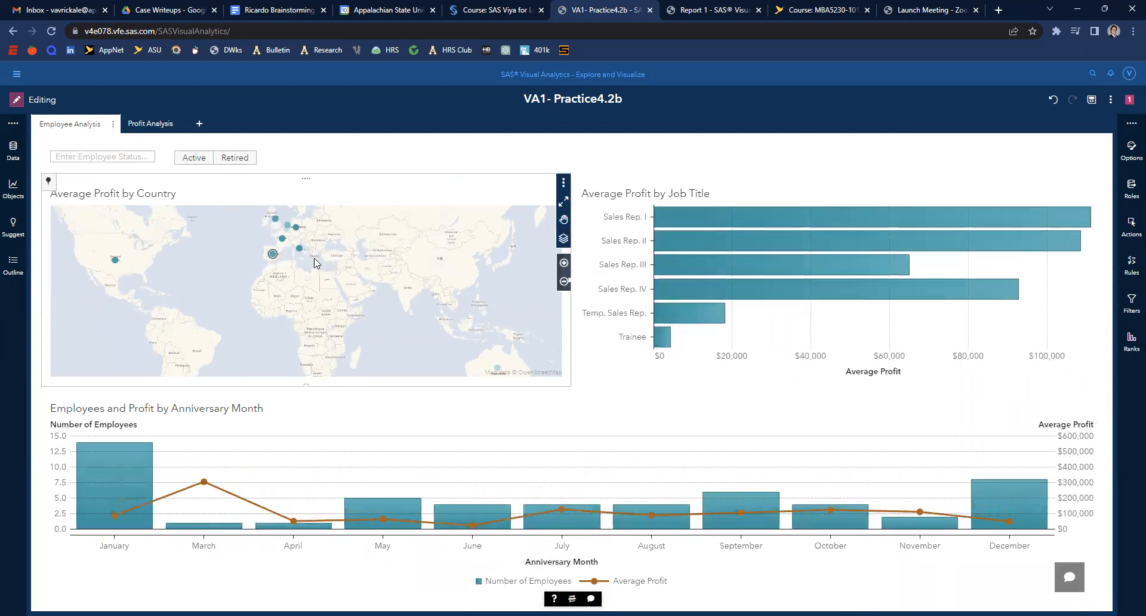
{"action": "mouse_move", "coordinate": [273, 255]}
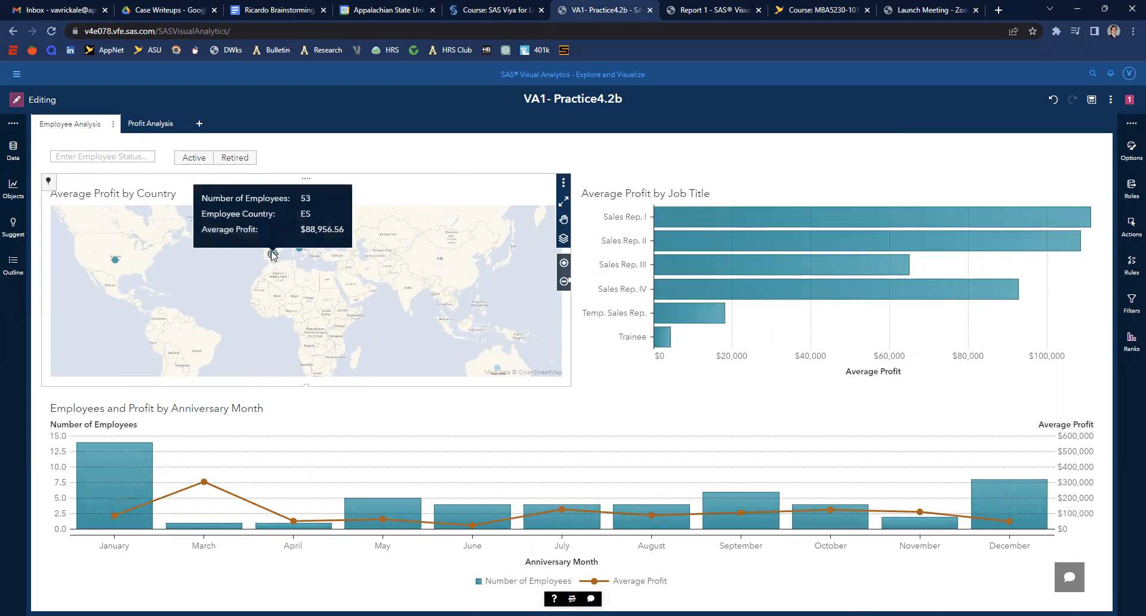
{"action": "scroll", "coordinate": [296, 276], "scroll_direction": "up", "scroll_amount": 1}
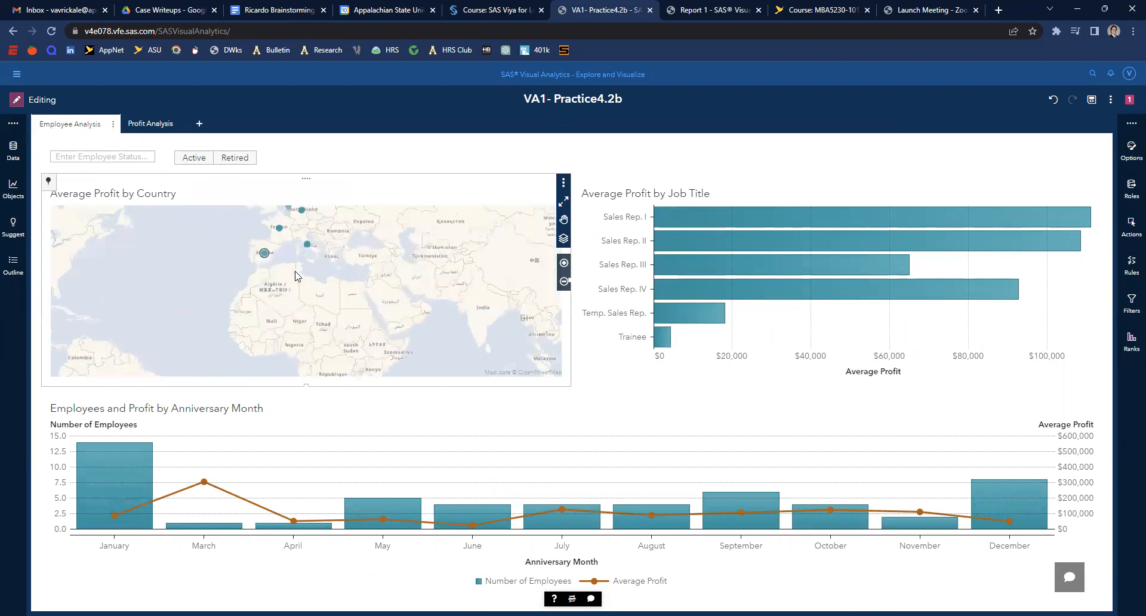
{"action": "scroll", "coordinate": [297, 275], "scroll_direction": "up", "scroll_amount": 1}
{"action": "left_click_drag", "start_coordinate": [301, 240], "coordinate": [284, 319]}
{"action": "scroll", "coordinate": [252, 307], "scroll_direction": "down", "scroll_amount": 3}
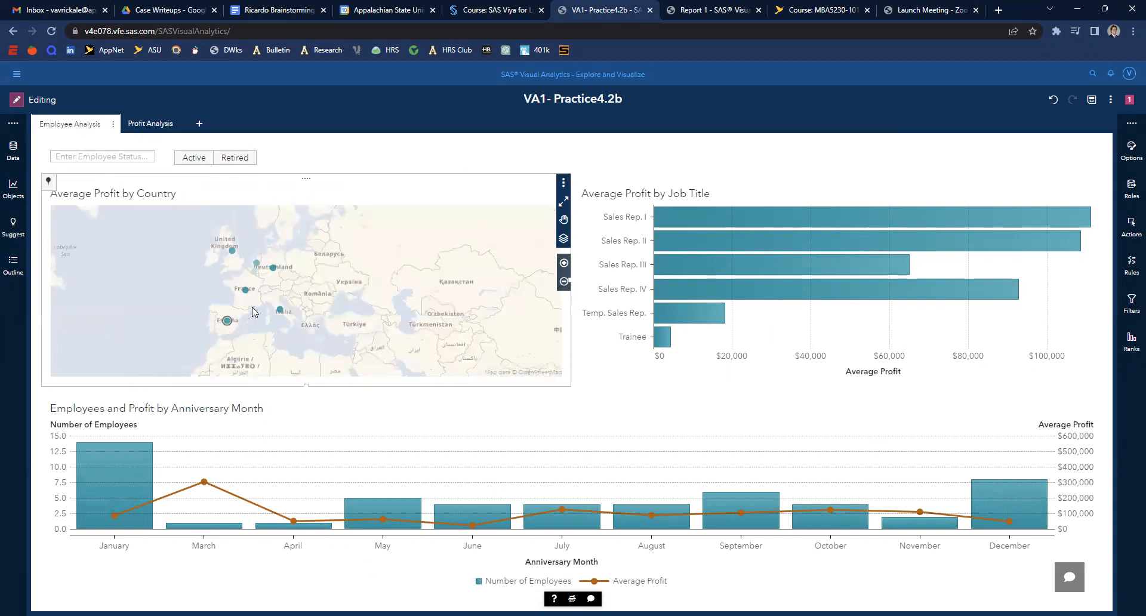
{"action": "left_click", "coordinate": [244, 296]}
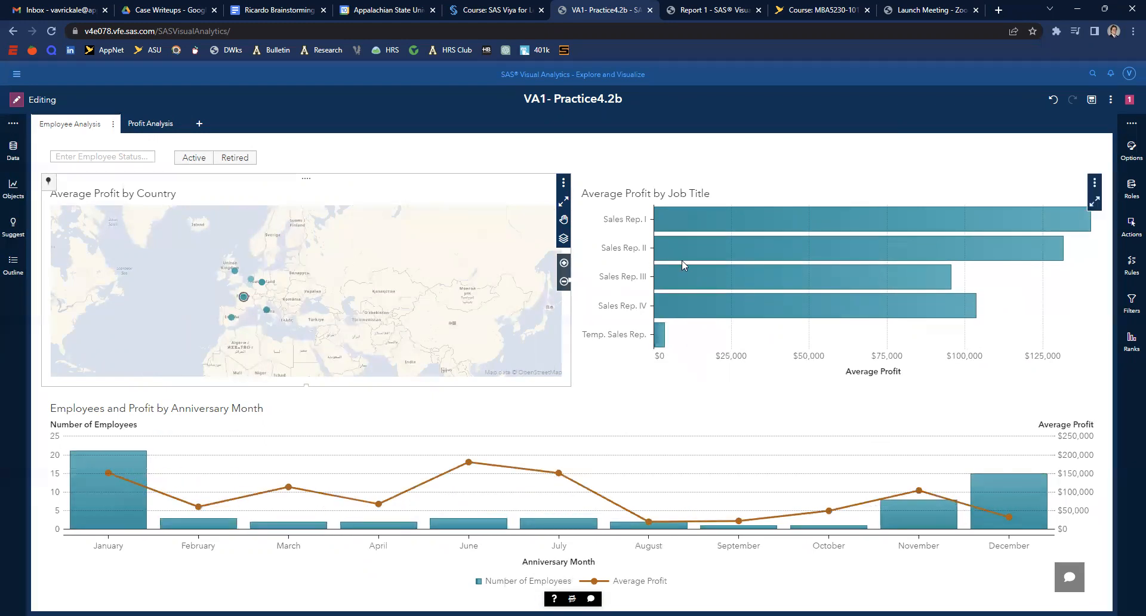
{"action": "left_click", "coordinate": [699, 245]}
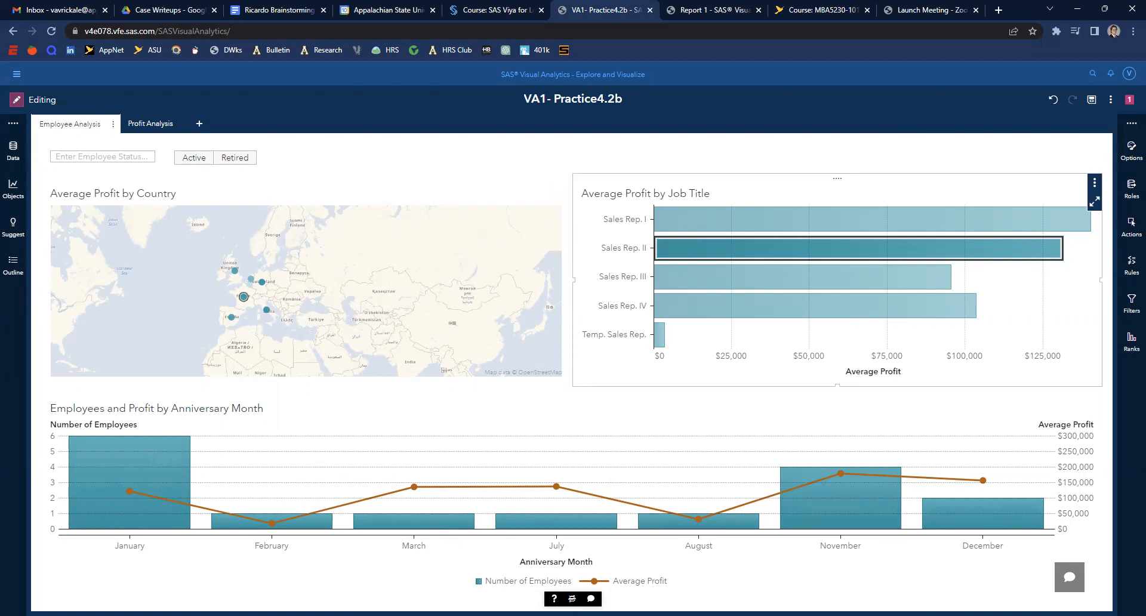
- On the Profit Analysis page, add a top count rank of 5 on Employee Name by Total Profit to the employee table
{"action": "left_click", "coordinate": [152, 125]}
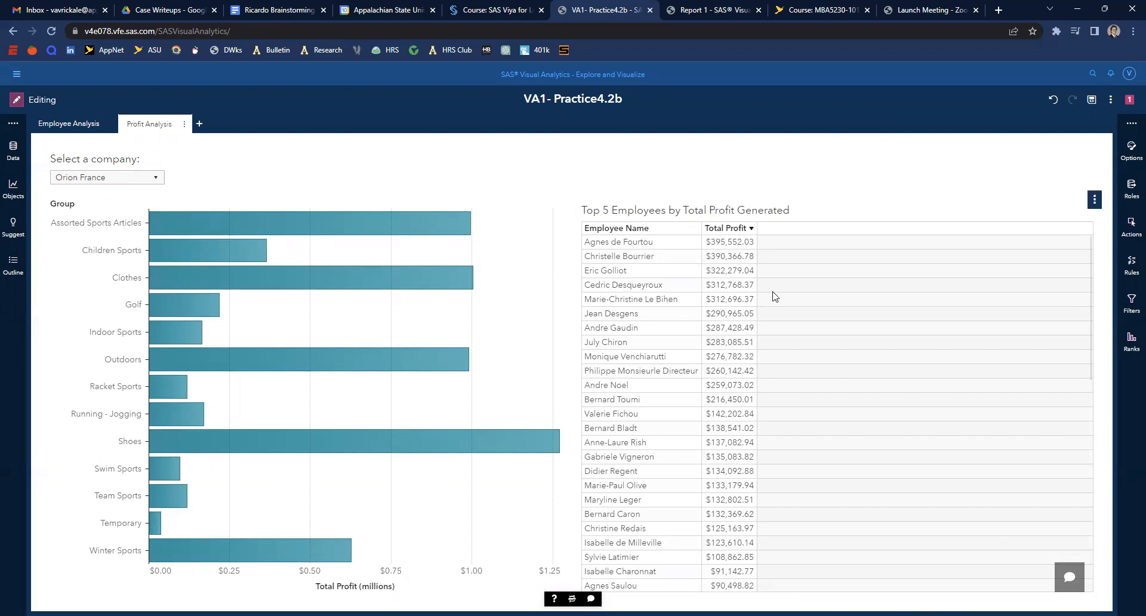
{"action": "left_click", "coordinate": [1095, 201]}
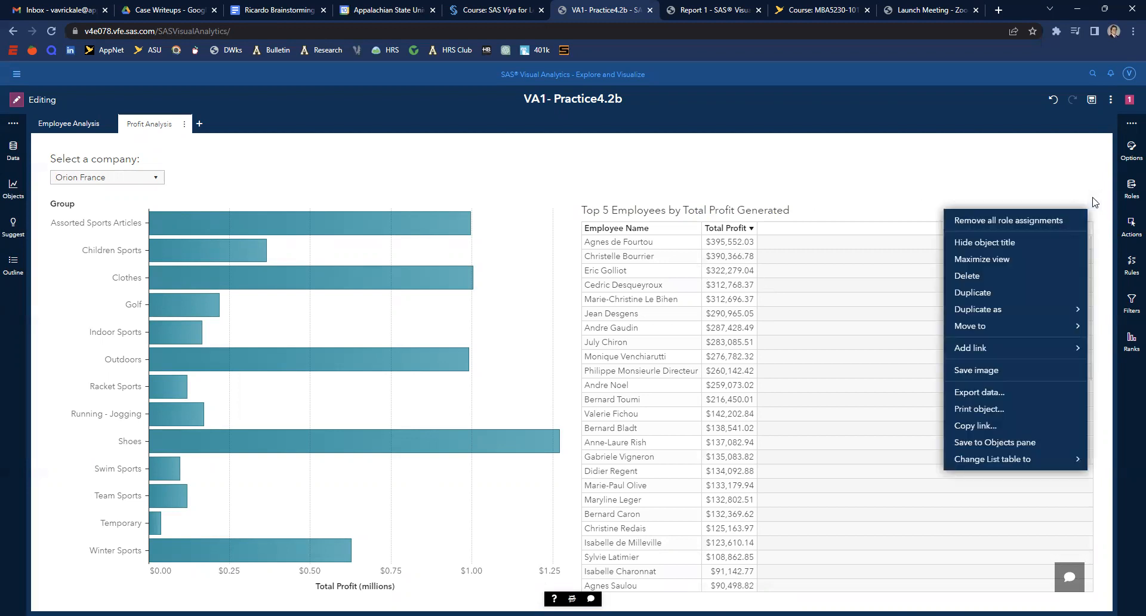
{"action": "left_click", "coordinate": [842, 153]}
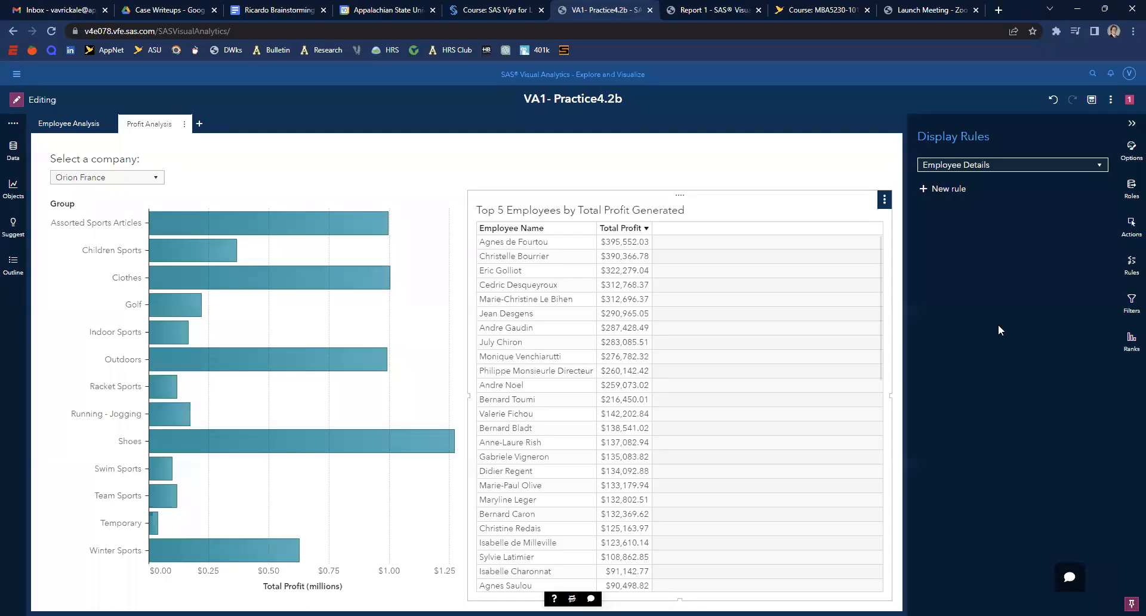
{"action": "left_click", "coordinate": [1132, 343]}
{"action": "left_click", "coordinate": [949, 189]}
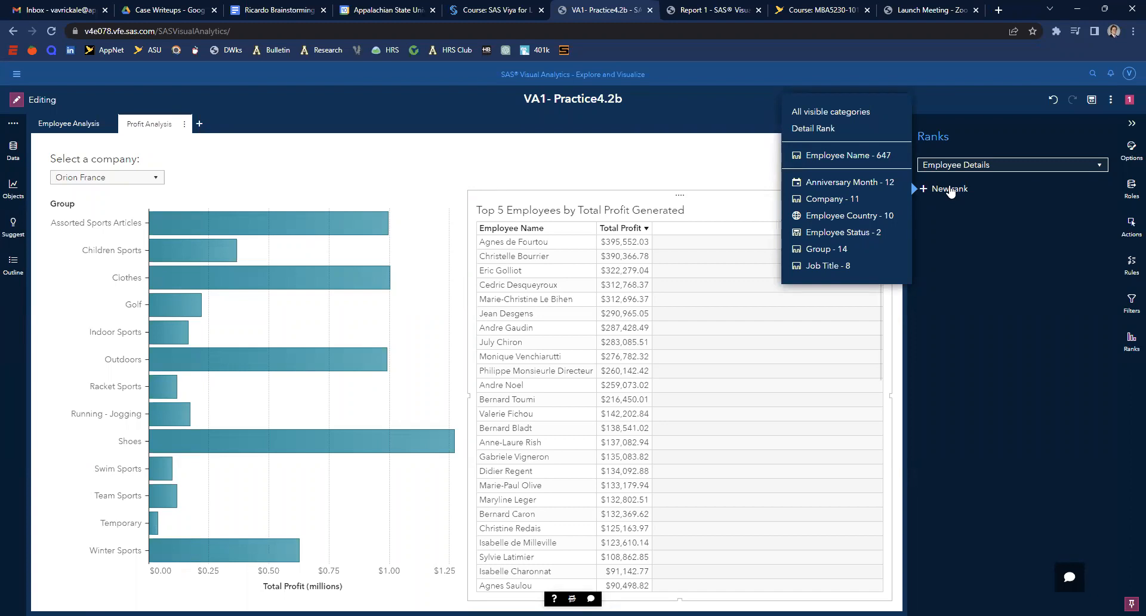
{"action": "left_click", "coordinate": [843, 156]}
{"action": "double_click", "coordinate": [970, 263]}
{"action": "type", "text": "5"}
{"action": "left_click", "coordinate": [965, 457]}
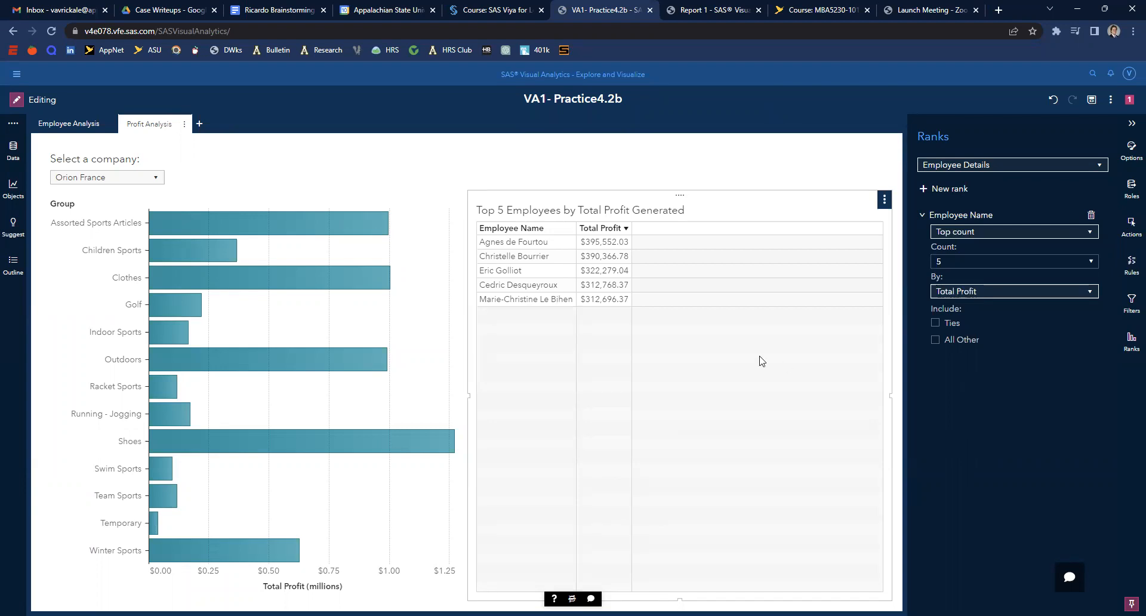
- Return to the Employee Analysis page and check the filtering by selecting Australia on the map
{"action": "left_click", "coordinate": [69, 123]}
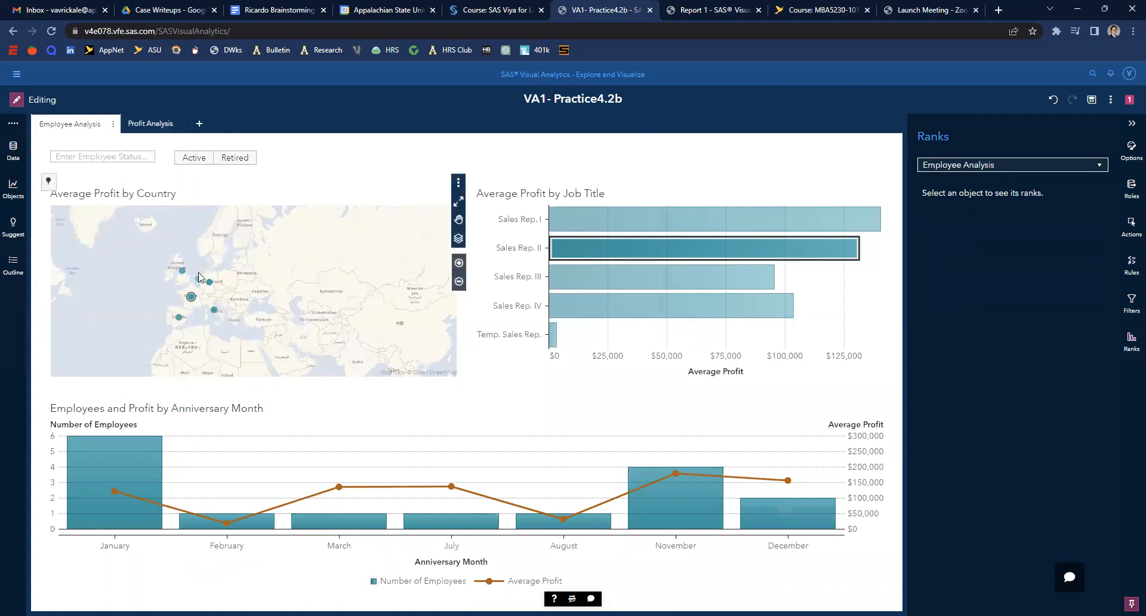
{"action": "scroll", "coordinate": [277, 275], "scroll_direction": "down", "scroll_amount": 1}
{"action": "left_click_drag", "start_coordinate": [341, 306], "coordinate": [263, 195]}
{"action": "left_click", "coordinate": [341, 283]}
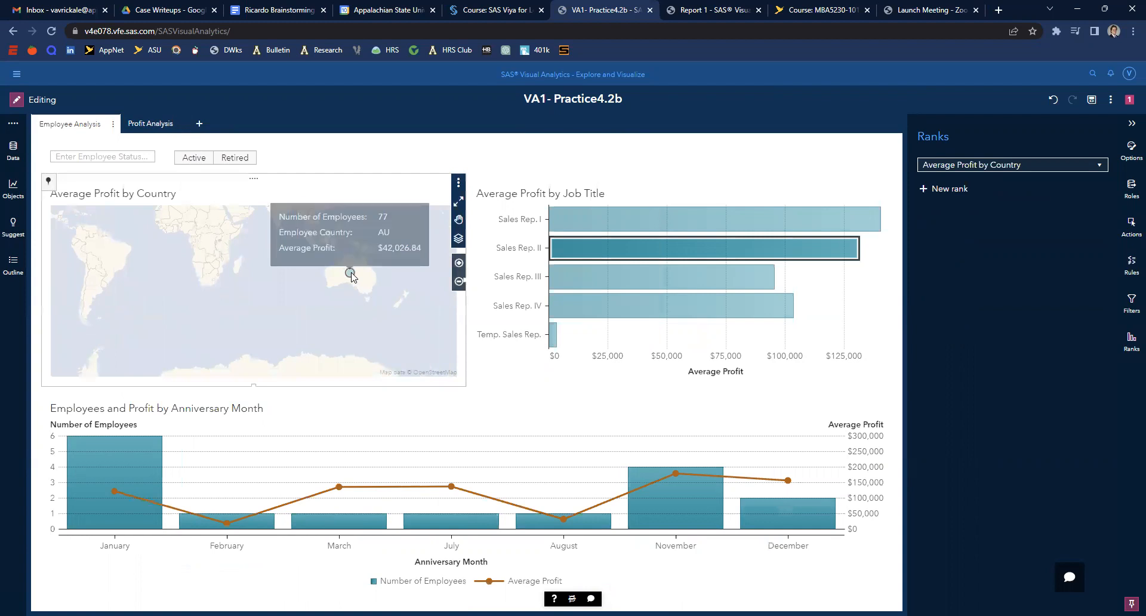
{"action": "left_click", "coordinate": [349, 270]}
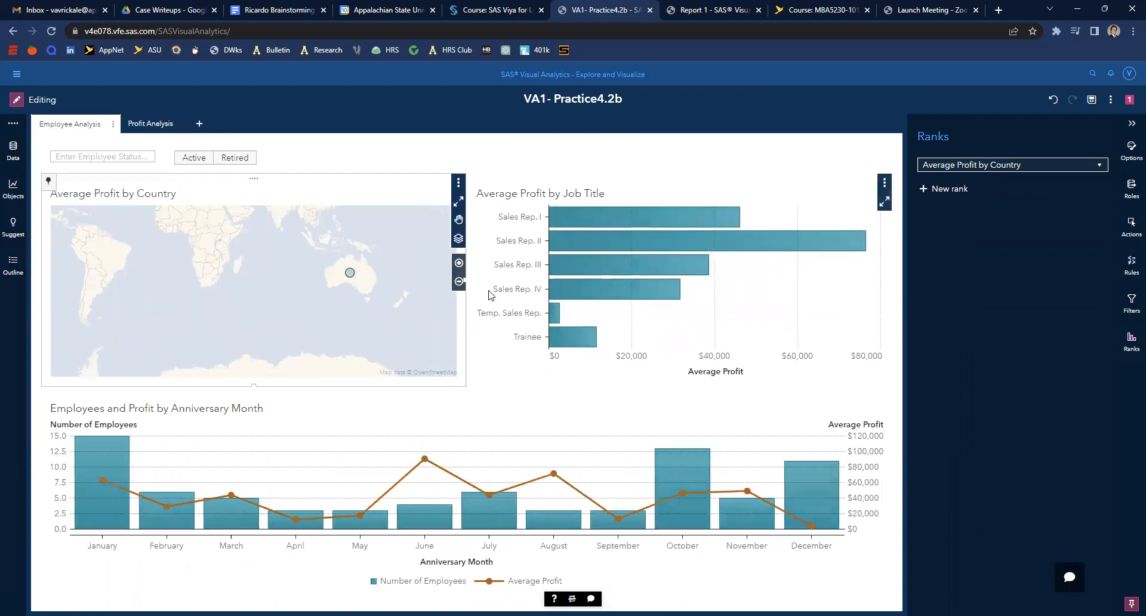
- Toggle the employee status button bar between Active and Retired on the Employee Analysis page to check its filtering
{"action": "left_click", "coordinate": [192, 158]}
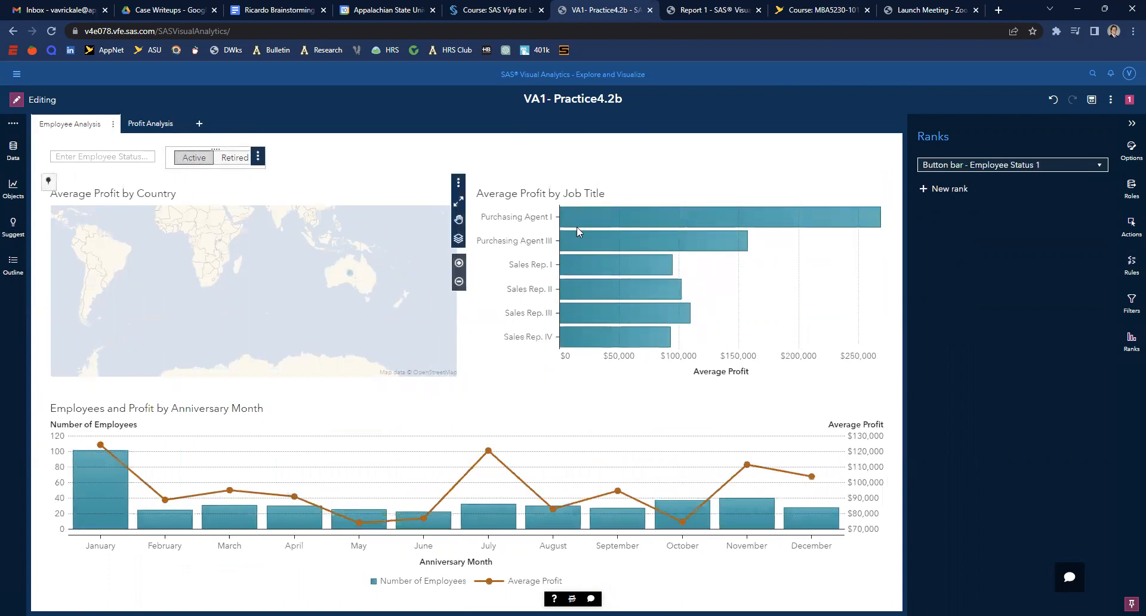
{"action": "mouse_move", "coordinate": [657, 225]}
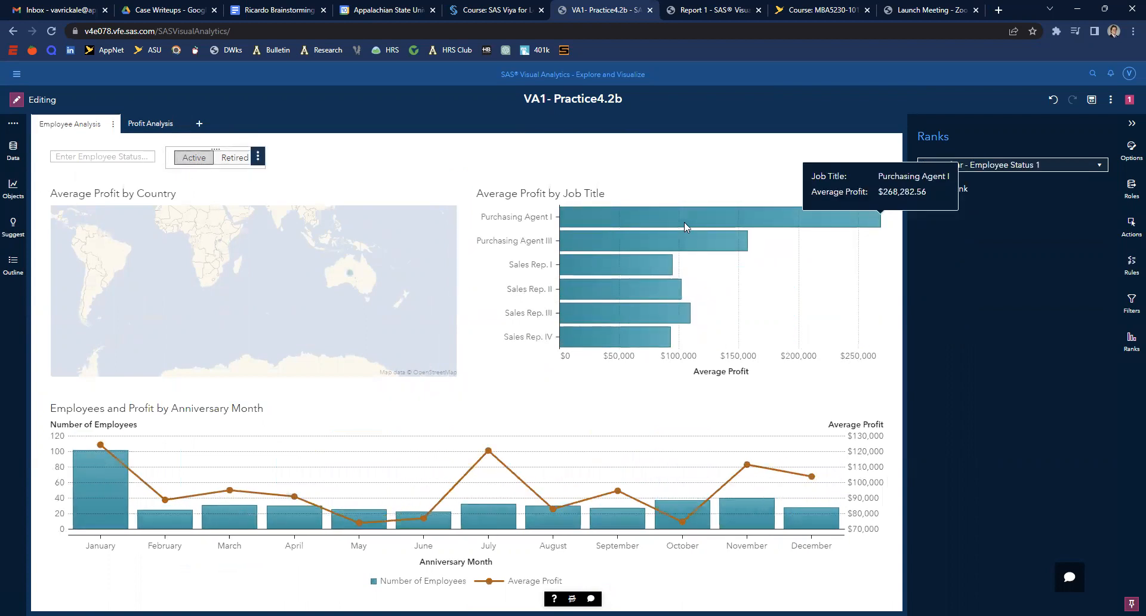
{"action": "left_click", "coordinate": [165, 124]}
{"action": "left_click", "coordinate": [107, 177]}
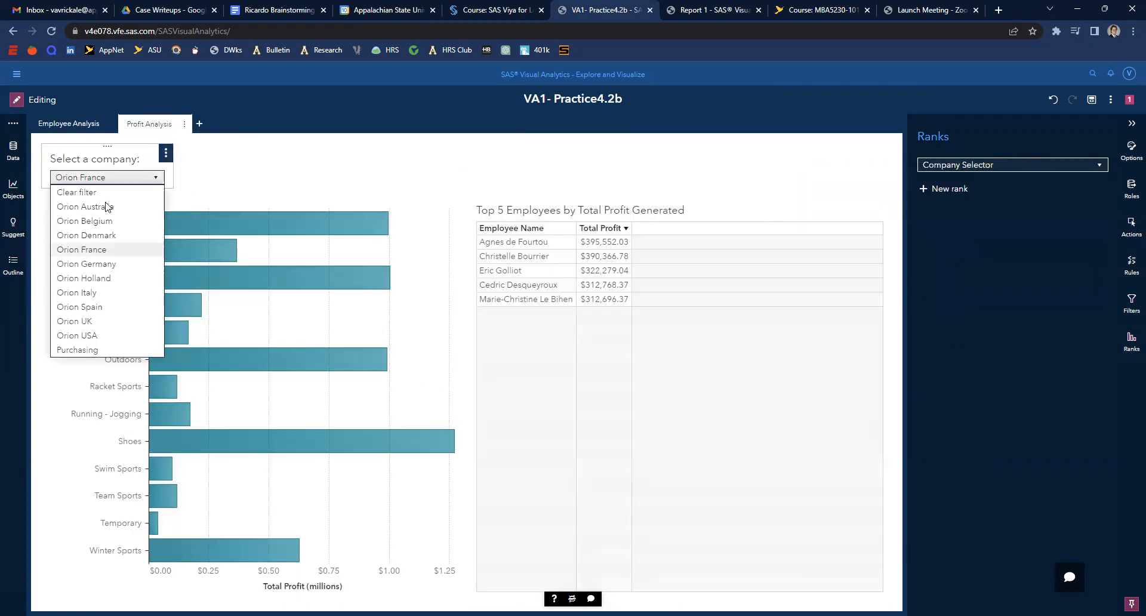
{"action": "left_click", "coordinate": [53, 126]}
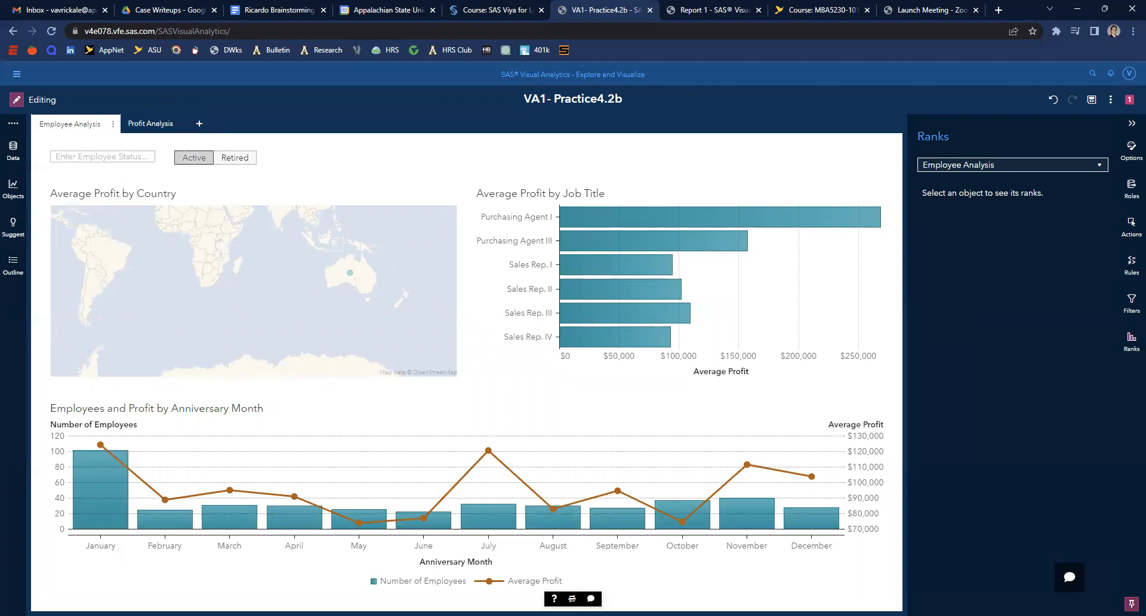
{"action": "left_click", "coordinate": [228, 163]}
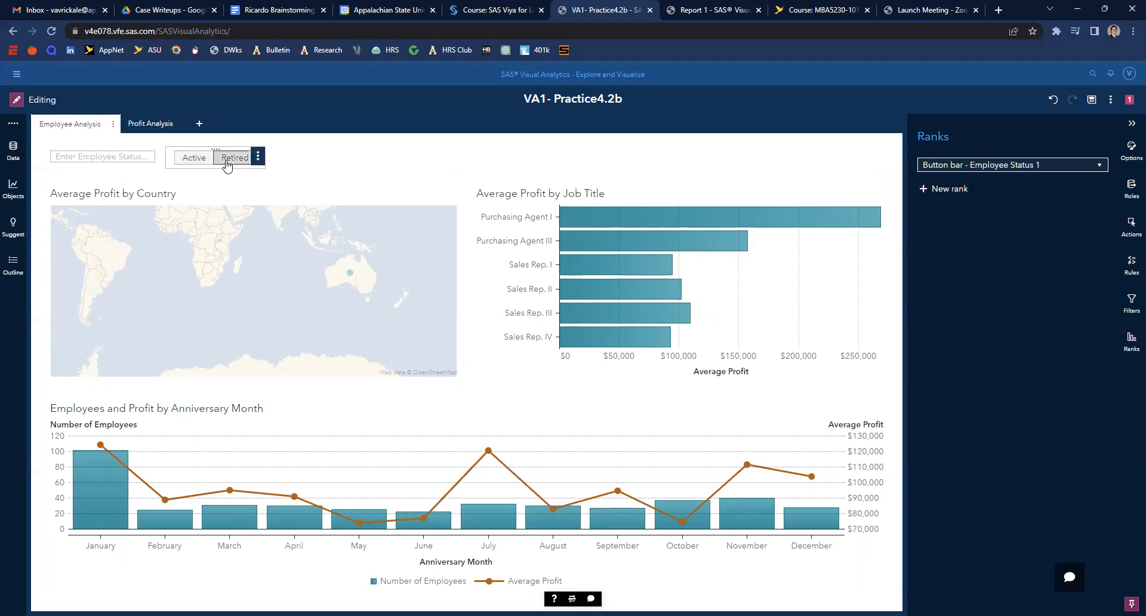
- On the Profit Analysis page, test the company selector and the group bars against the top 5 employee table
{"action": "left_click", "coordinate": [136, 119]}
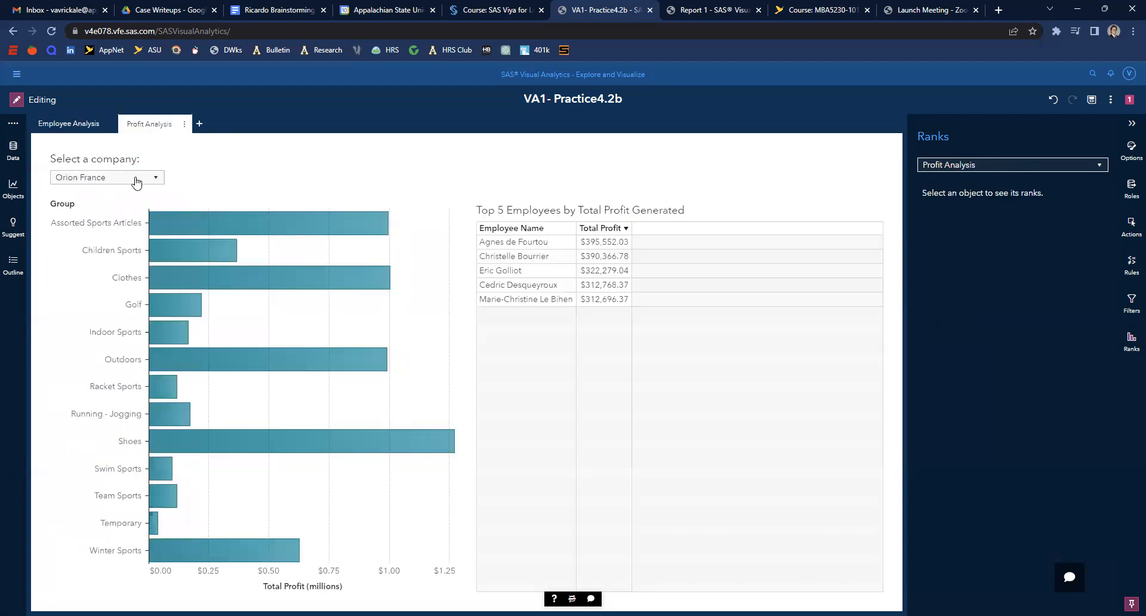
{"action": "left_click", "coordinate": [132, 180]}
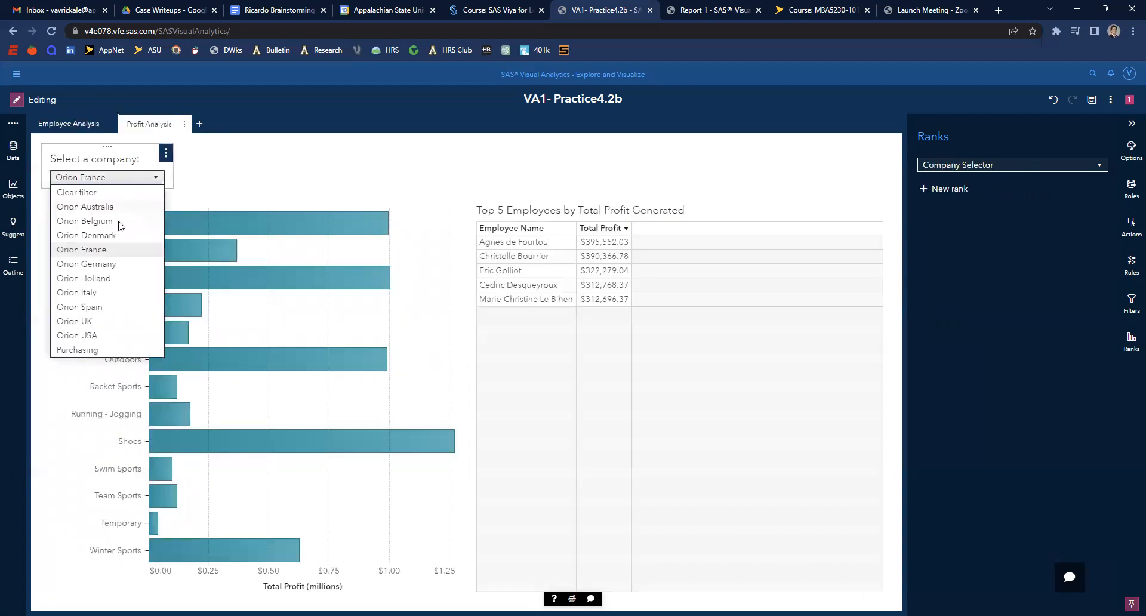
{"action": "left_click", "coordinate": [97, 335]}
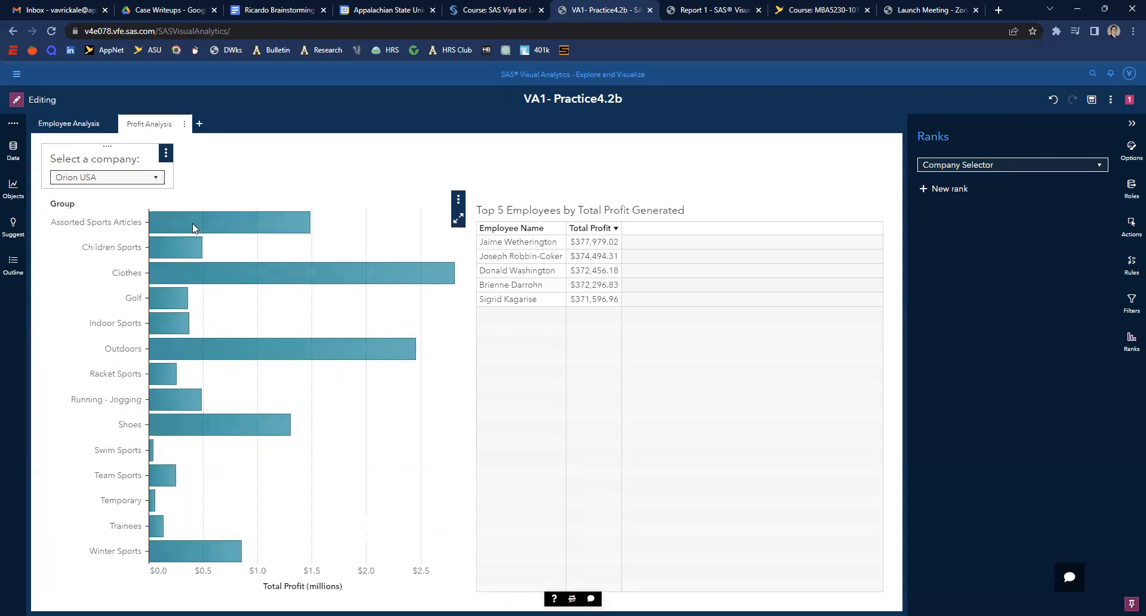
{"action": "left_click", "coordinate": [161, 321]}
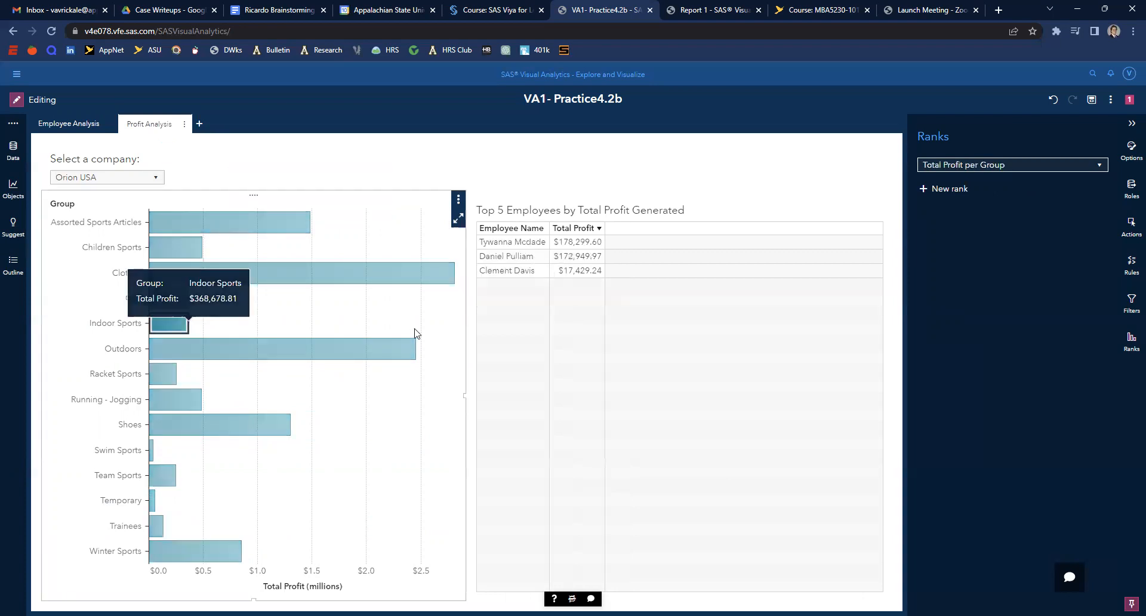
{"action": "left_click", "coordinate": [487, 243]}
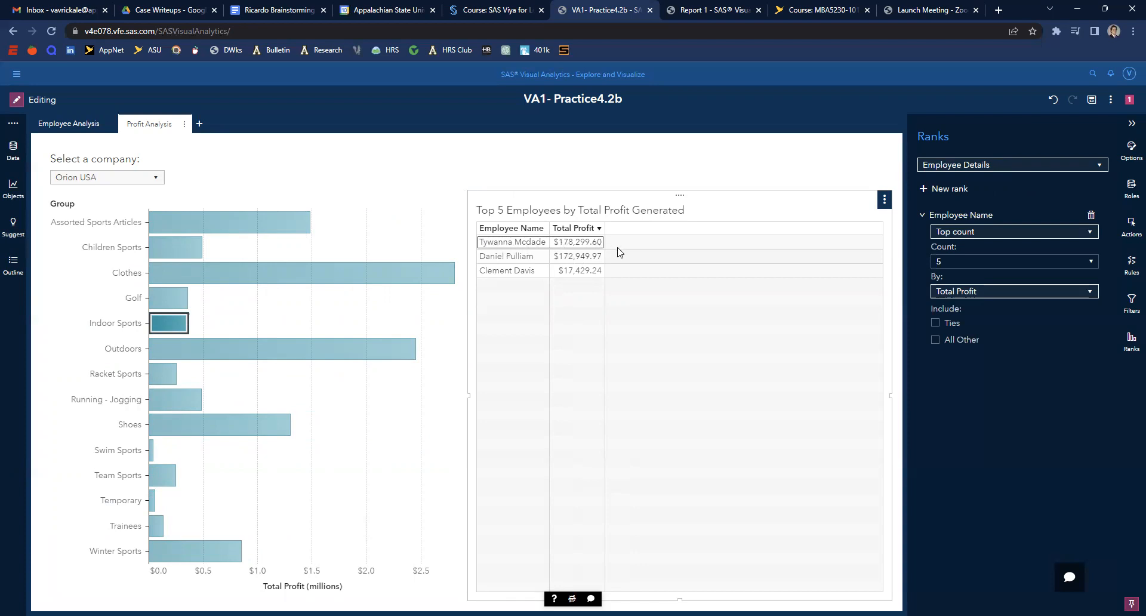
{"action": "left_click", "coordinate": [133, 179]}
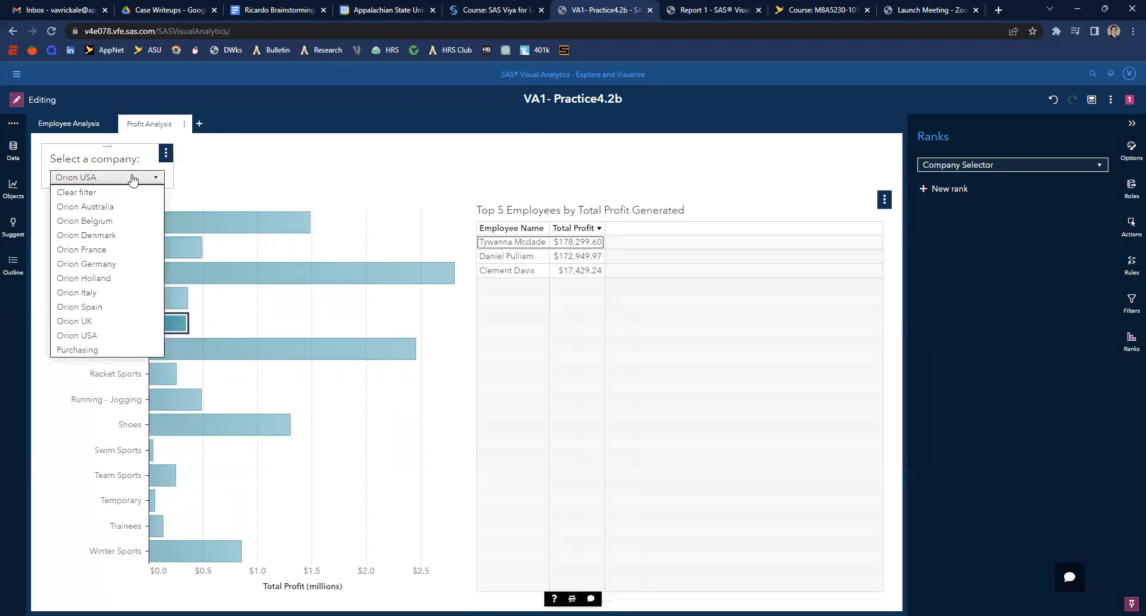
{"action": "left_click", "coordinate": [87, 250]}
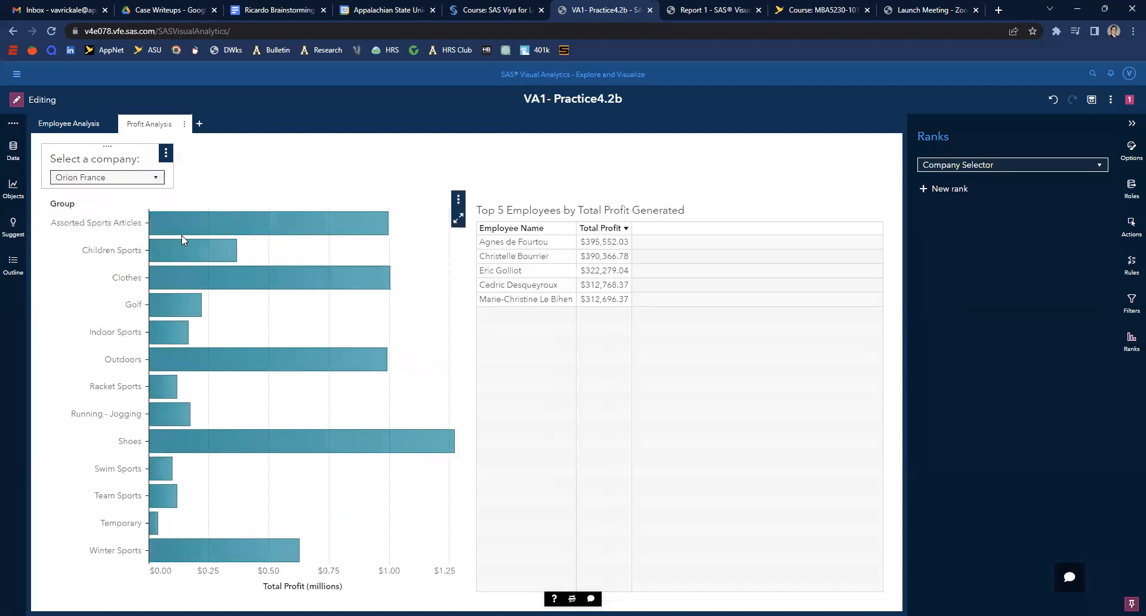
{"action": "mouse_move", "coordinate": [177, 241]}
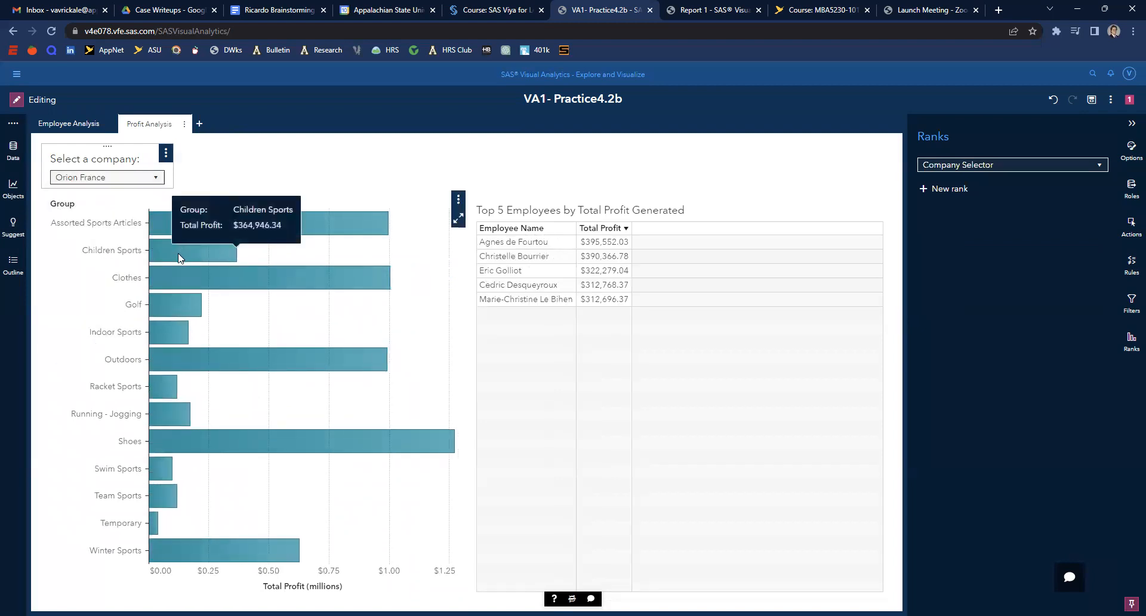
{"action": "left_click", "coordinate": [158, 385]}
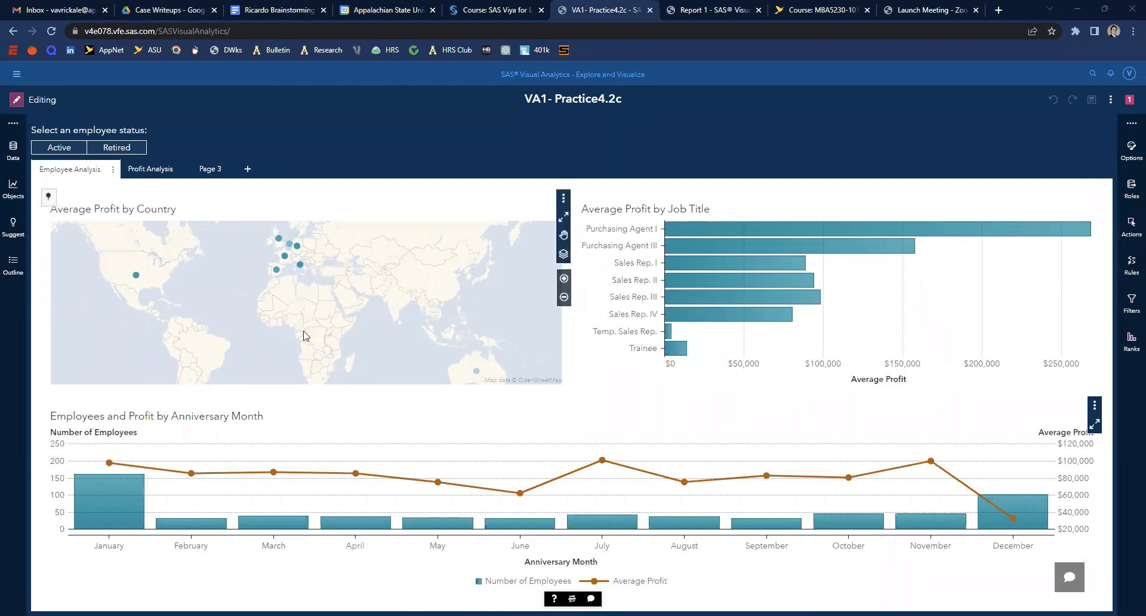
- Open Page 3 and rename it Employee Details
{"action": "left_click", "coordinate": [207, 172]}
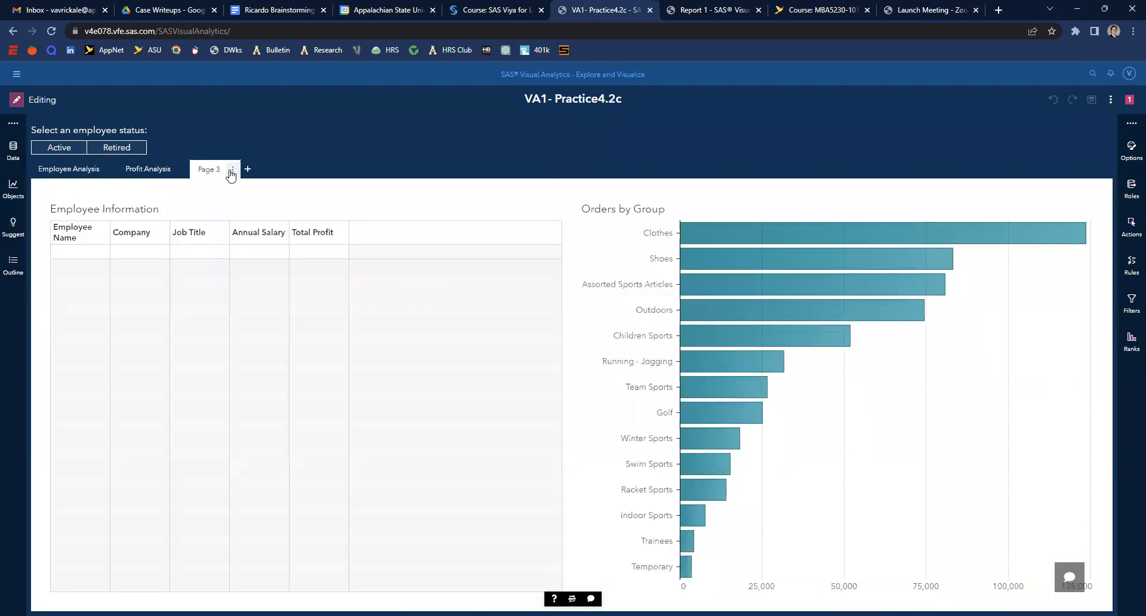
{"action": "left_click", "coordinate": [232, 170]}
{"action": "left_click", "coordinate": [256, 225]}
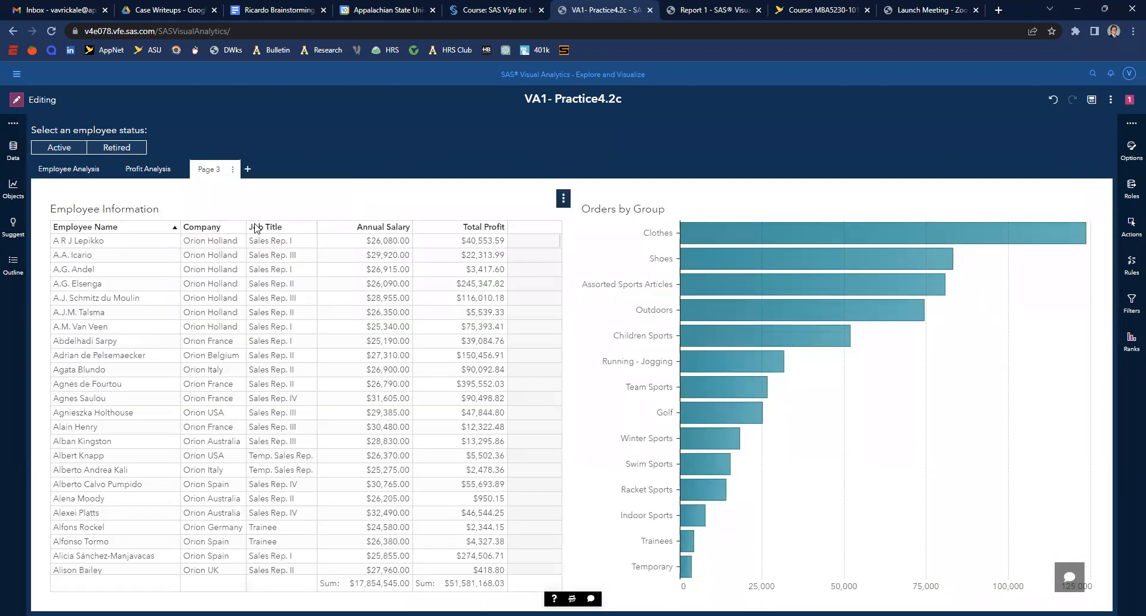
{"action": "right_click", "coordinate": [215, 173]}
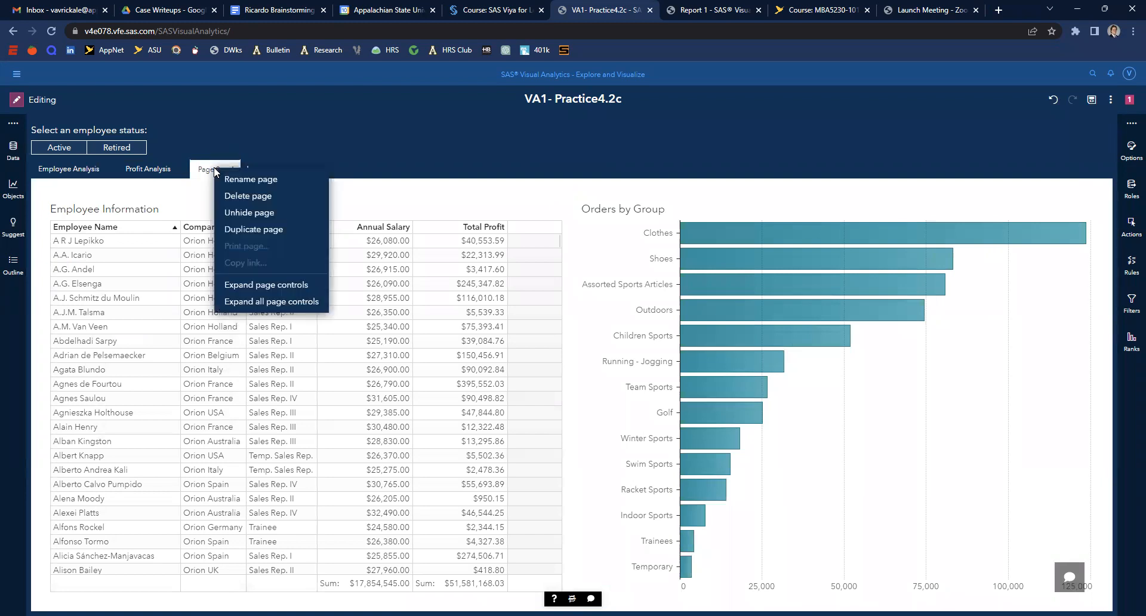
{"action": "left_click", "coordinate": [230, 179]}
{"action": "type", "text": "E"}
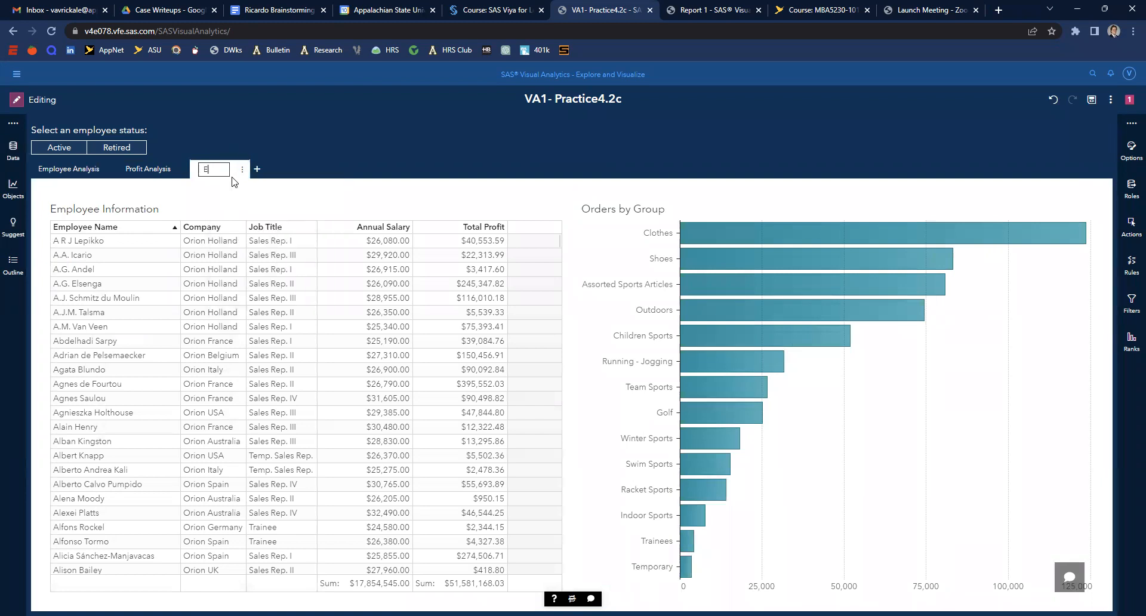
{"action": "type", "text": "mployee Dta"}
{"action": "type", "text": "et"}
{"action": "type", "text": "ails"}
{"action": "key", "text": "Return"}
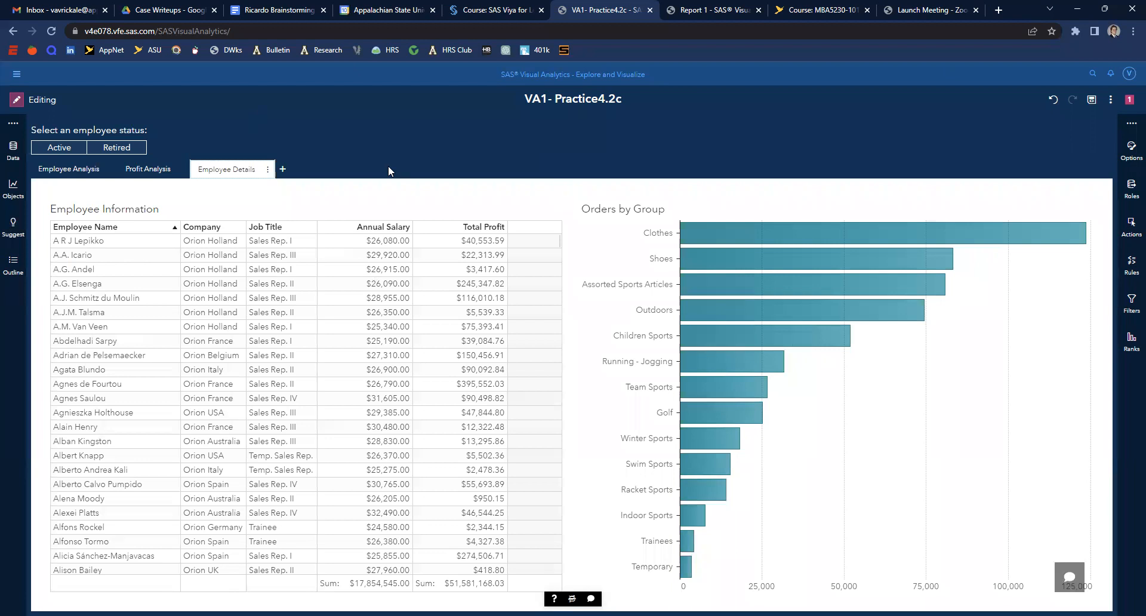
- Set the Employee Details page's pop-up window width and height to 75 percent
{"action": "left_click", "coordinate": [1131, 149]}
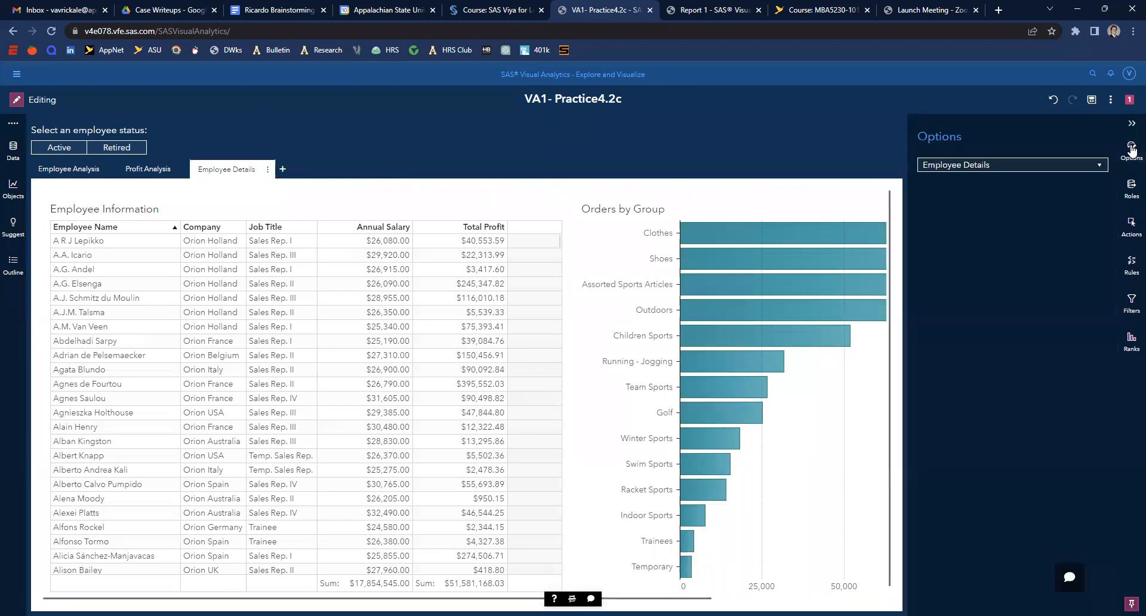
{"action": "double_click", "coordinate": [971, 286]}
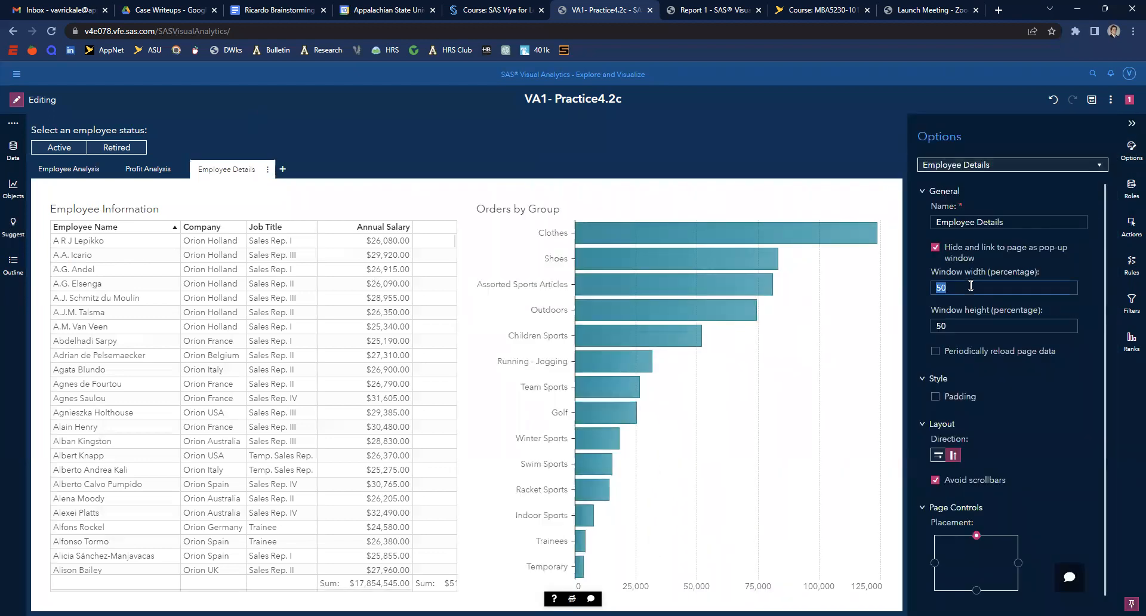
{"action": "key", "text": "Home"}
{"action": "key", "text": "Right"}
{"action": "double_click", "coordinate": [970, 326]}
{"action": "type", "text": "75"}
{"action": "left_click", "coordinate": [1019, 382]}
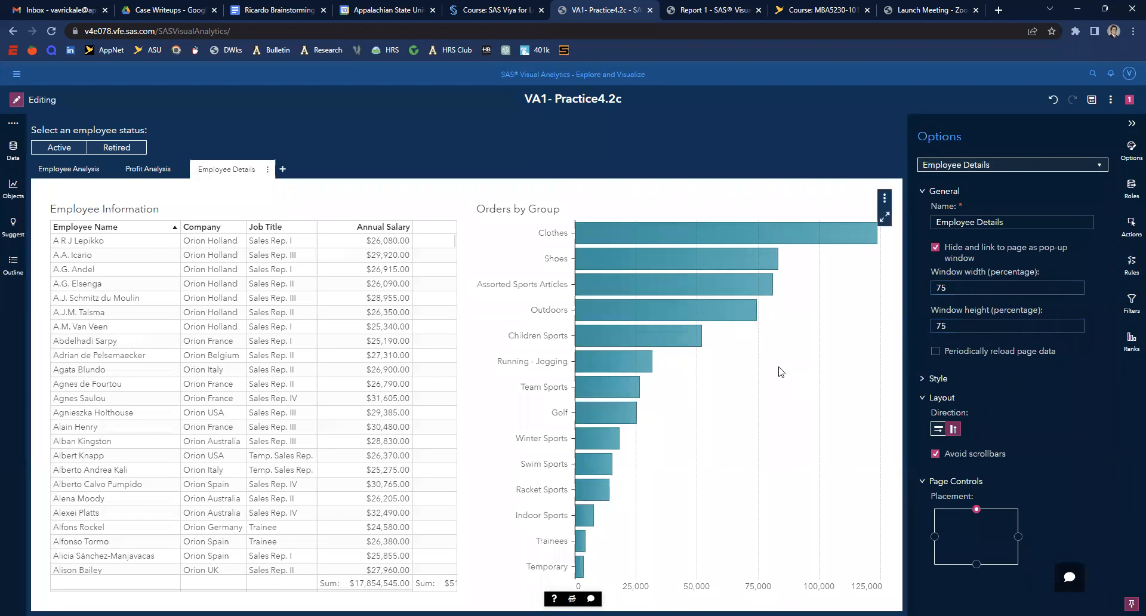
- Place the page controls on the right and add Years of Service as a slider page prompt
{"action": "mouse_move", "coordinate": [679, 348]}
{"action": "left_click", "coordinate": [1018, 536]}
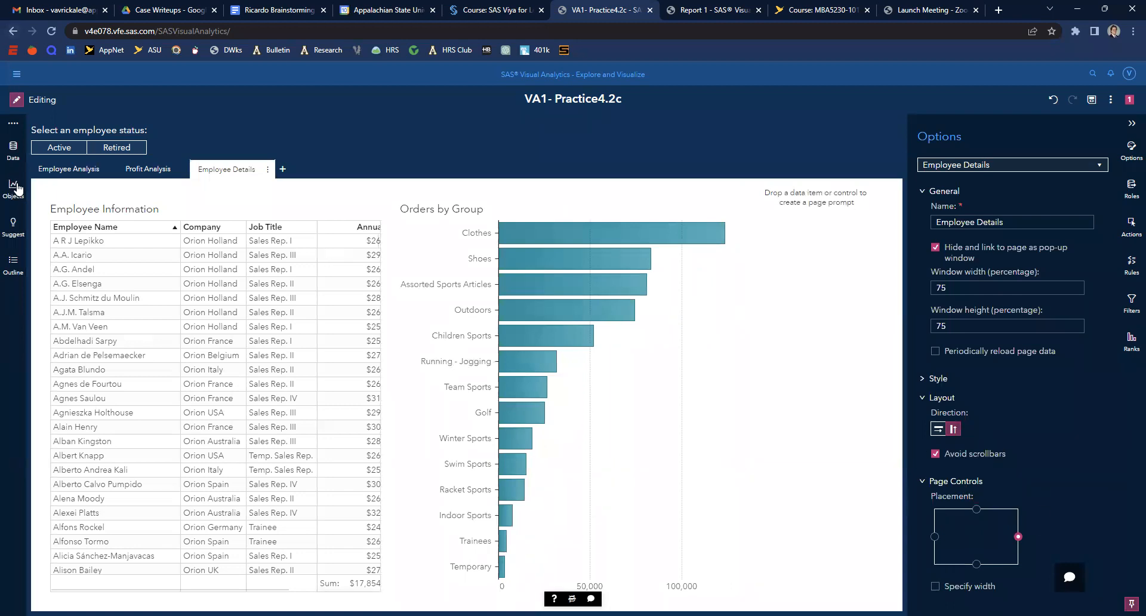
{"action": "left_click", "coordinate": [12, 151]}
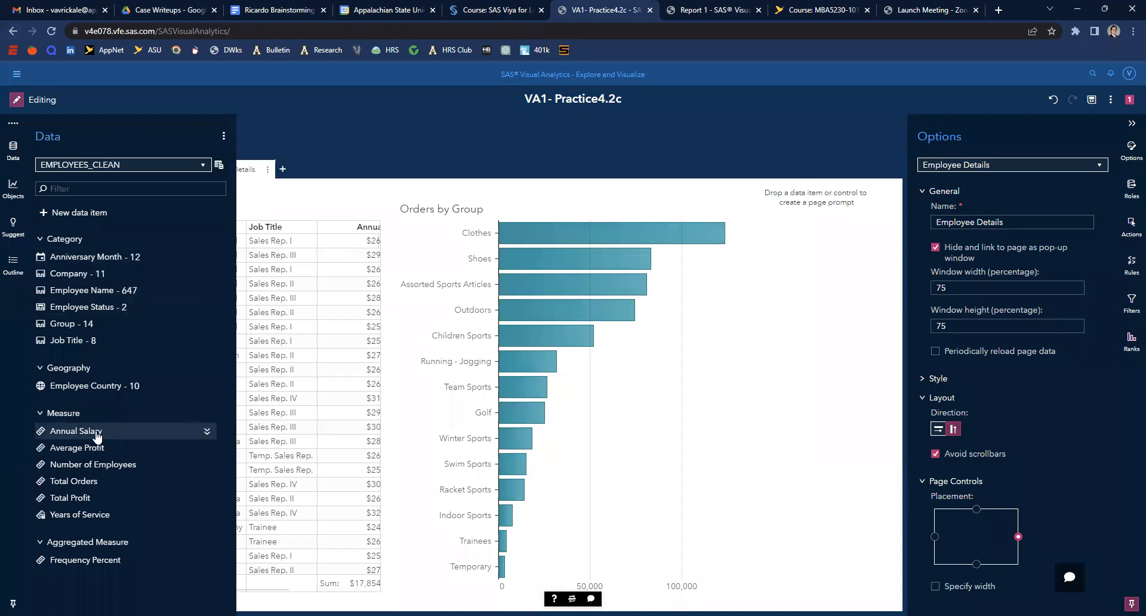
{"action": "left_click_drag", "start_coordinate": [76, 517], "coordinate": [819, 263]}
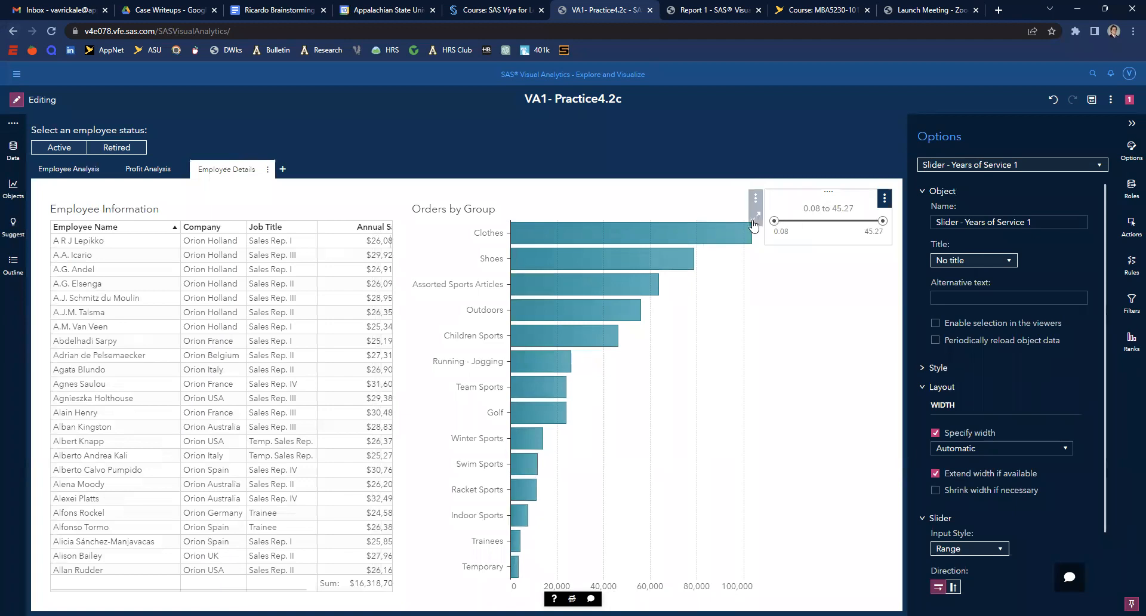
- Examine the Years of Service slider's menu and options
{"action": "left_click", "coordinate": [884, 199]}
{"action": "left_click", "coordinate": [866, 250]}
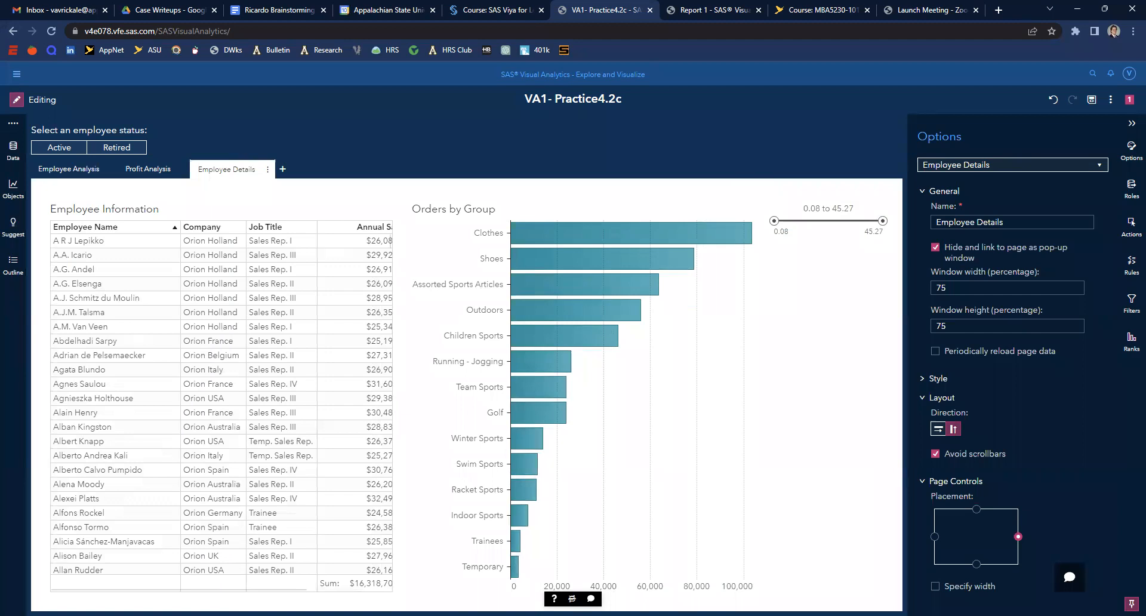
{"action": "left_click", "coordinate": [881, 209]}
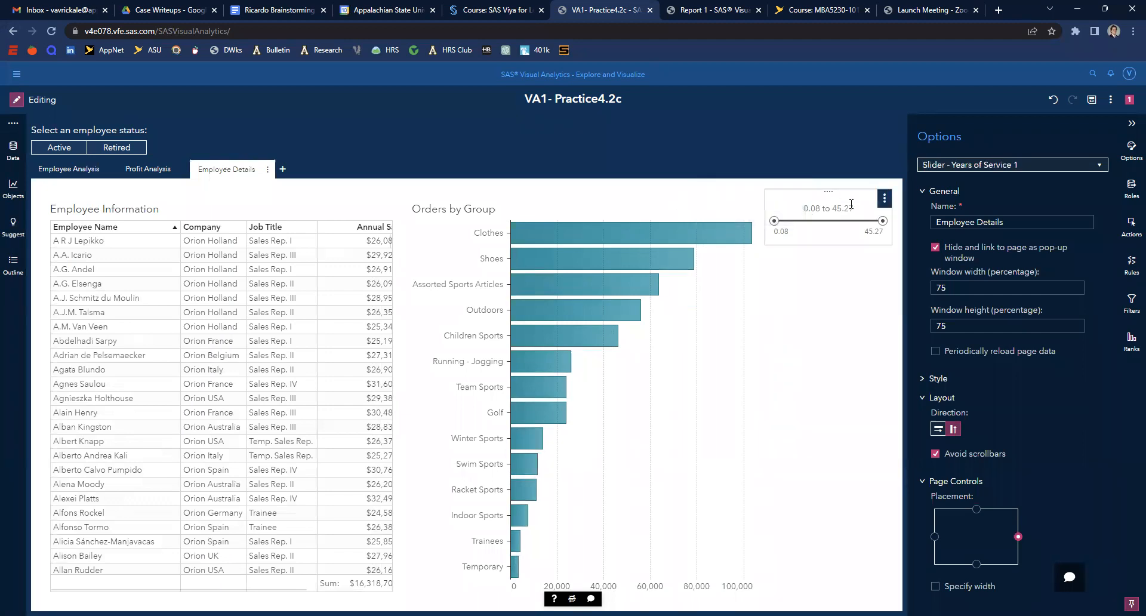
{"action": "scroll", "coordinate": [1001, 267], "scroll_direction": "down", "scroll_amount": 3}
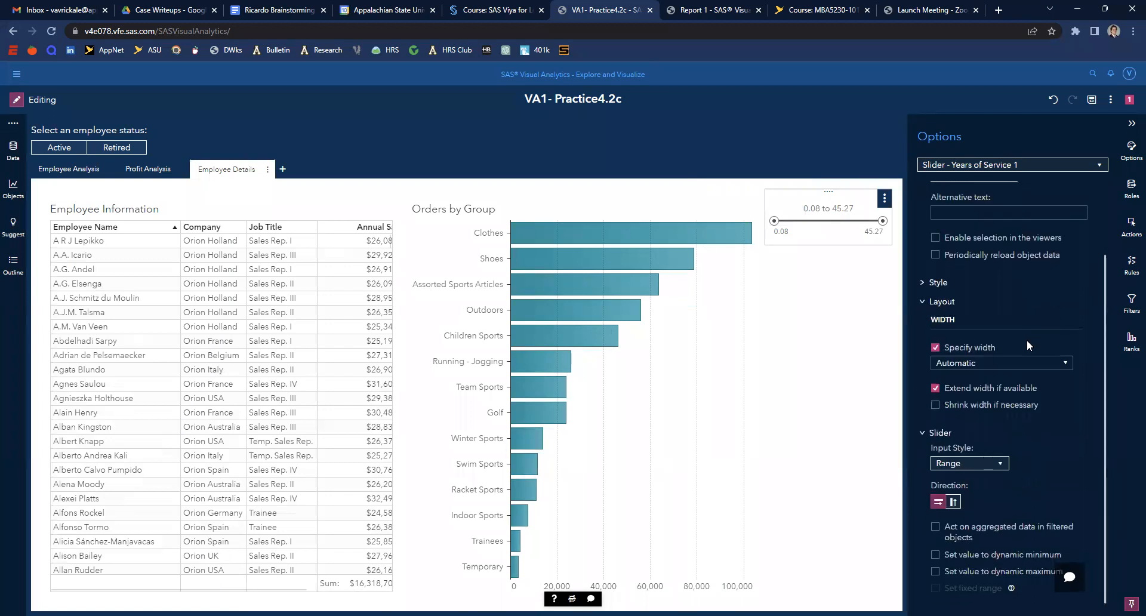
{"action": "scroll", "coordinate": [1019, 334], "scroll_direction": "up", "scroll_amount": 2}
{"action": "left_click", "coordinate": [885, 199]}
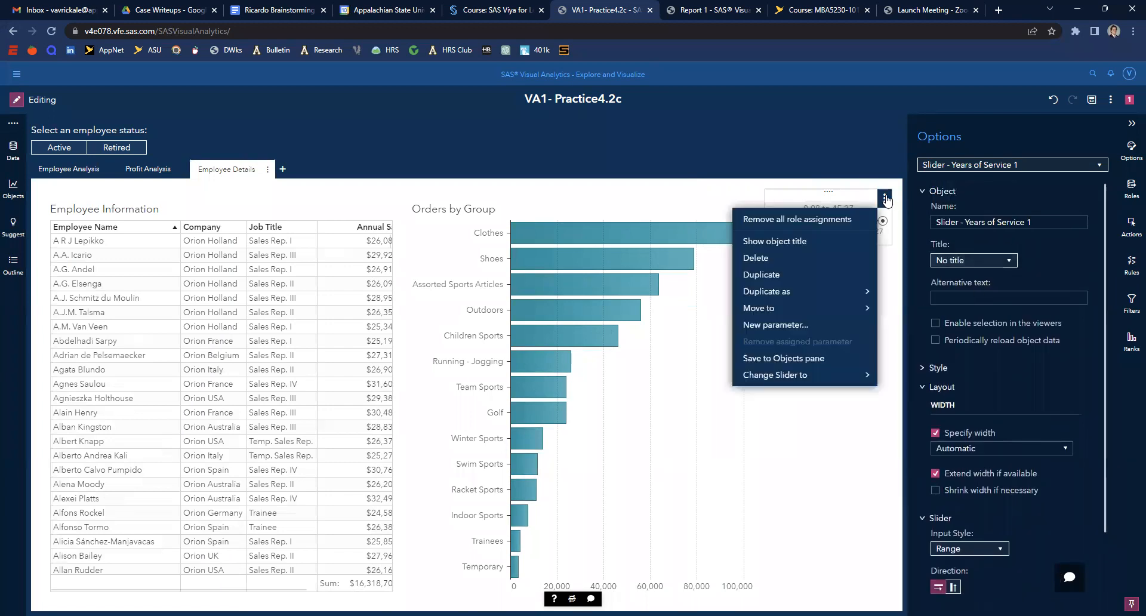
{"action": "left_click", "coordinate": [943, 368]}
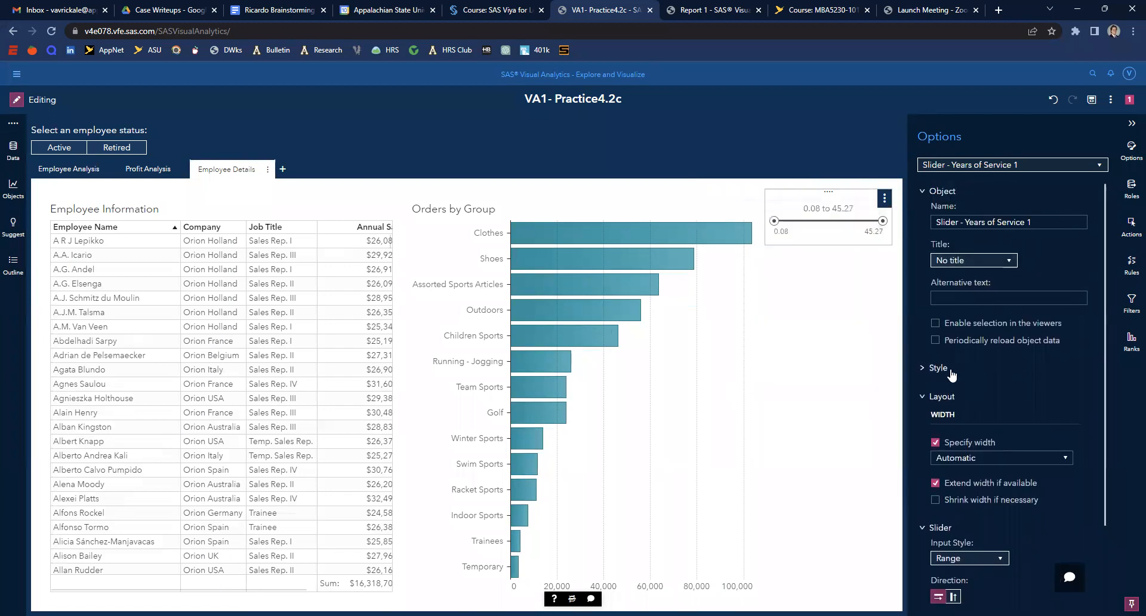
{"action": "left_click", "coordinate": [884, 200]}
{"action": "left_click", "coordinate": [842, 411]}
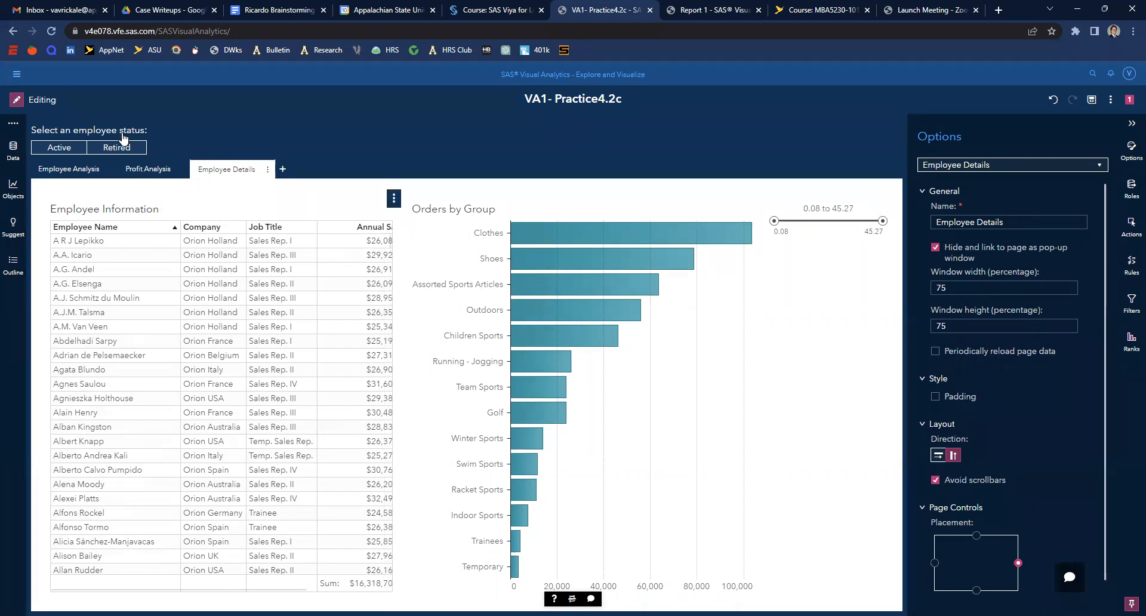
- On the Employee Analysis page, test the report-level employee status control by selecting Retired and zooming the map
{"action": "left_click", "coordinate": [69, 171]}
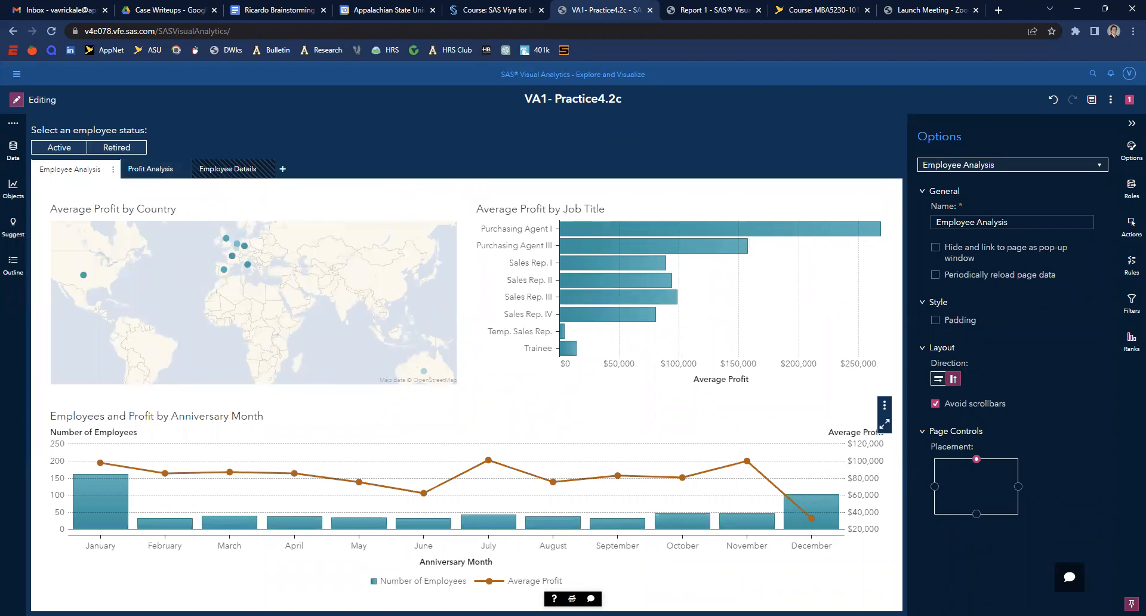
{"action": "left_click", "coordinate": [90, 129]}
{"action": "left_click", "coordinate": [1132, 127]}
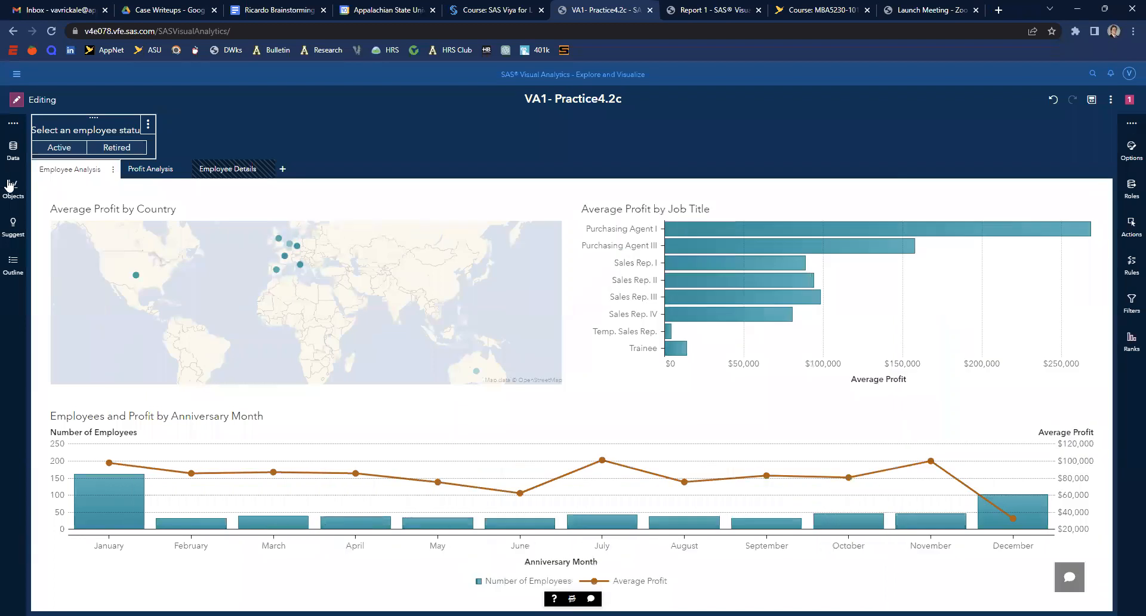
{"action": "left_click", "coordinate": [122, 148]}
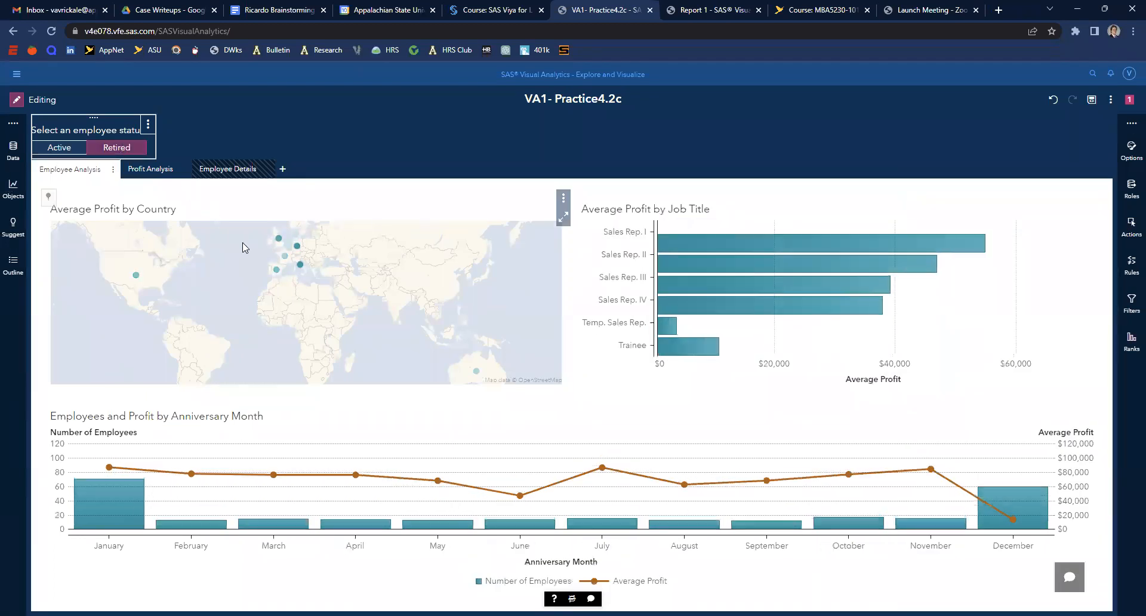
{"action": "scroll", "coordinate": [292, 302], "scroll_direction": "up", "scroll_amount": 1}
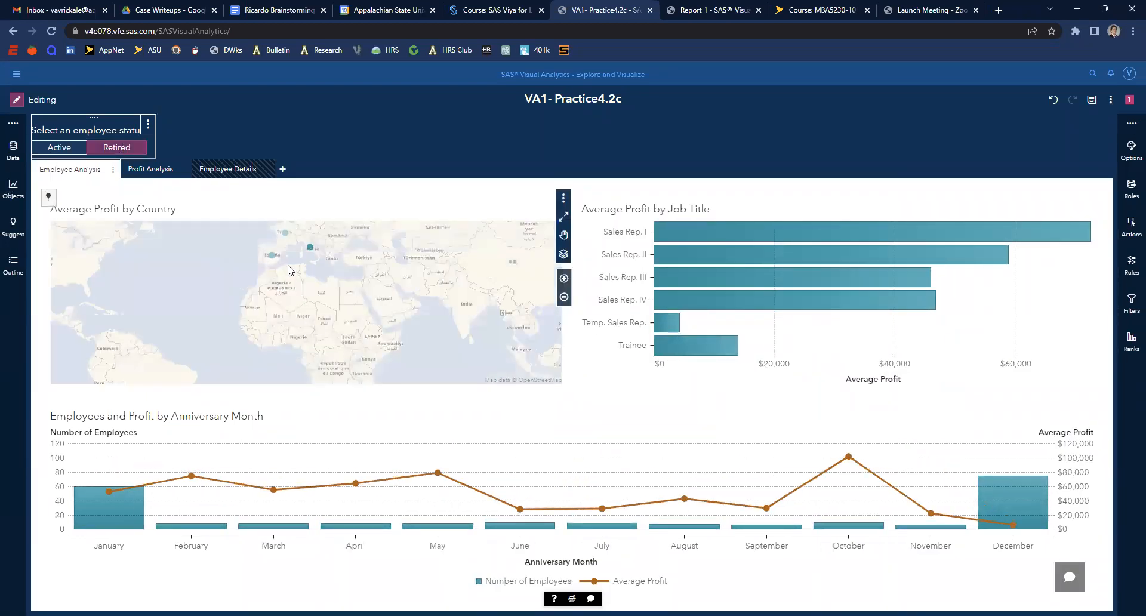
- Pan and zoom the country map, then select a country bubble to filter the job title and anniversary month charts
{"action": "left_click_drag", "start_coordinate": [295, 275], "coordinate": [299, 339]}
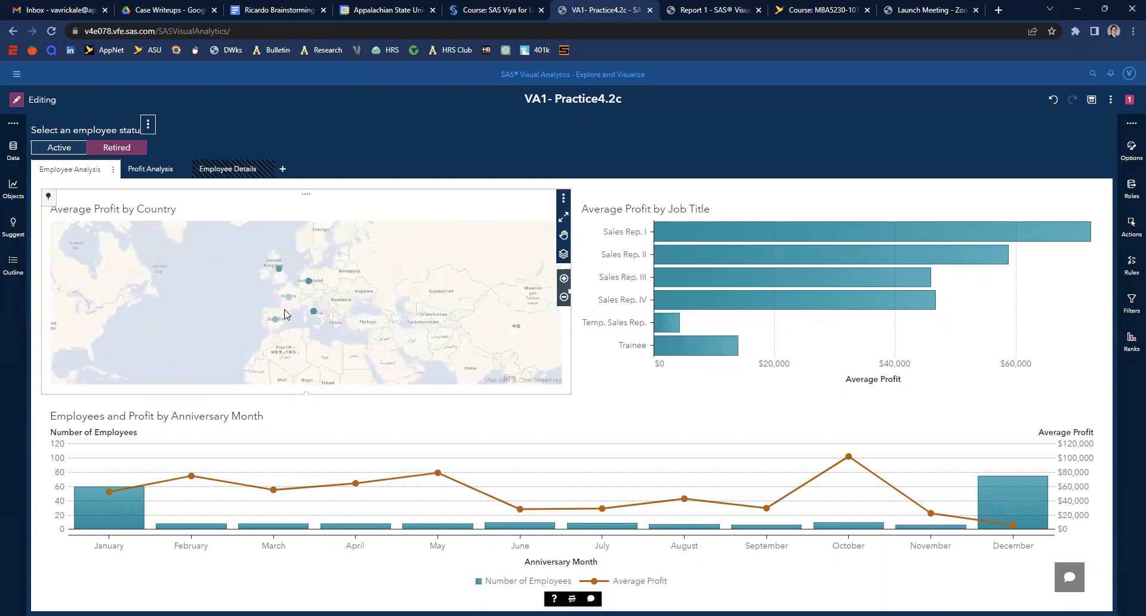
{"action": "scroll", "coordinate": [302, 312], "scroll_direction": "up", "scroll_amount": 1}
{"action": "left_click", "coordinate": [329, 311]}
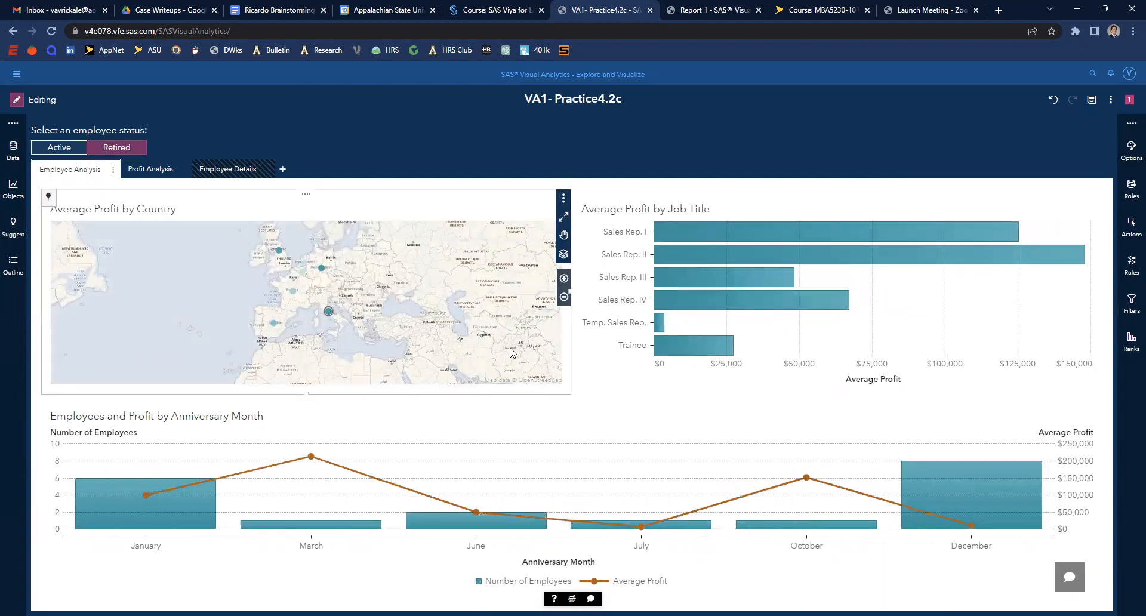
{"action": "mouse_move", "coordinate": [681, 274]}
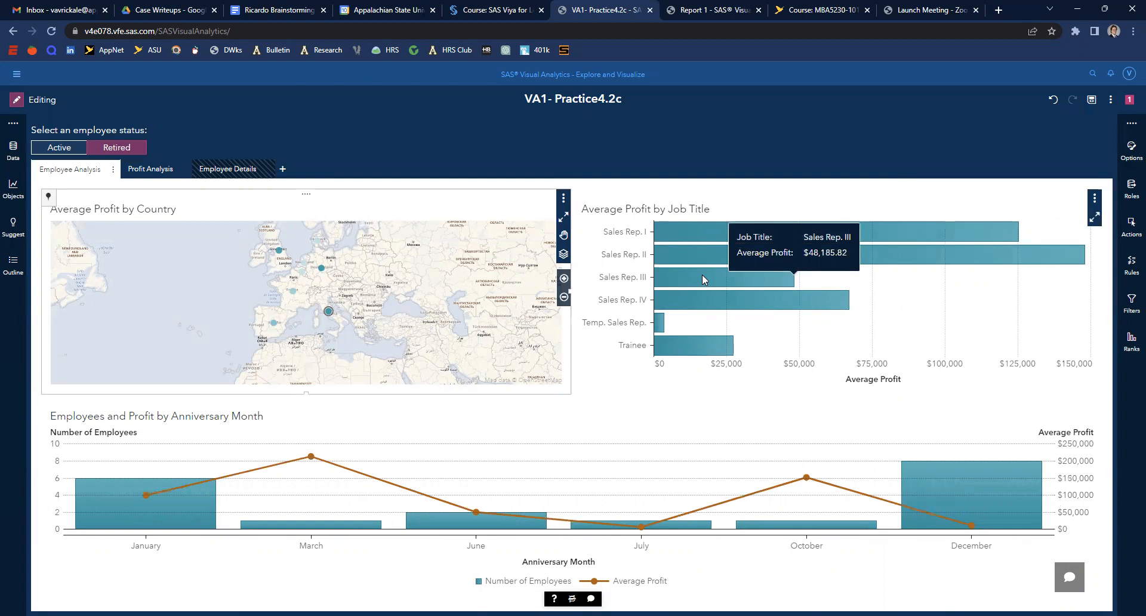
- Switch to Profit Analysis and back, then maximize the anniversary month chart to view its data table and restore it
{"action": "left_click", "coordinate": [170, 170]}
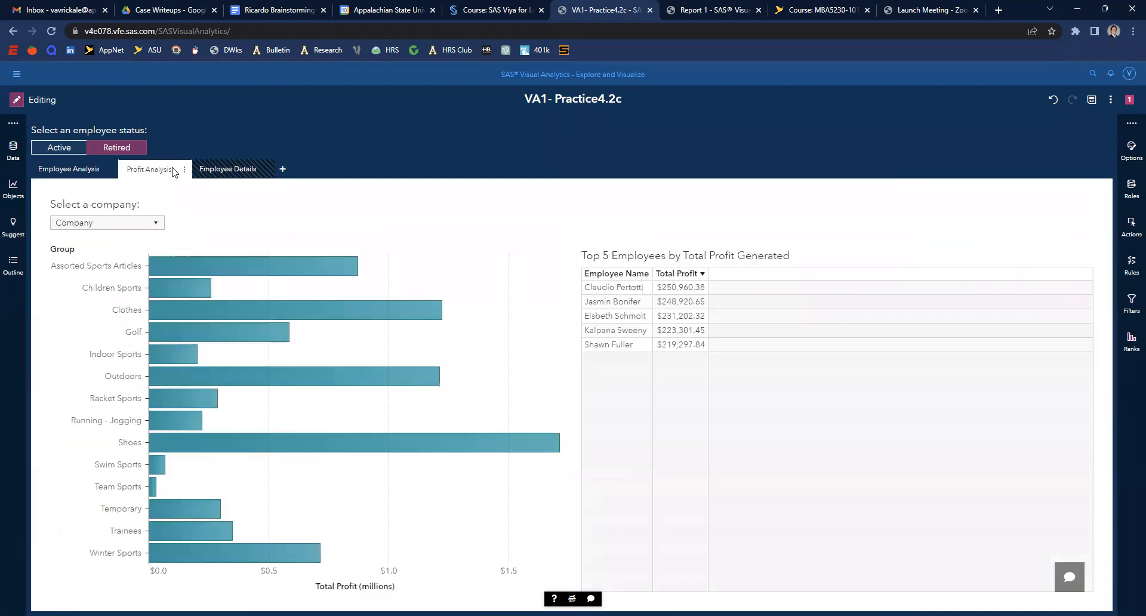
{"action": "left_click", "coordinate": [63, 171]}
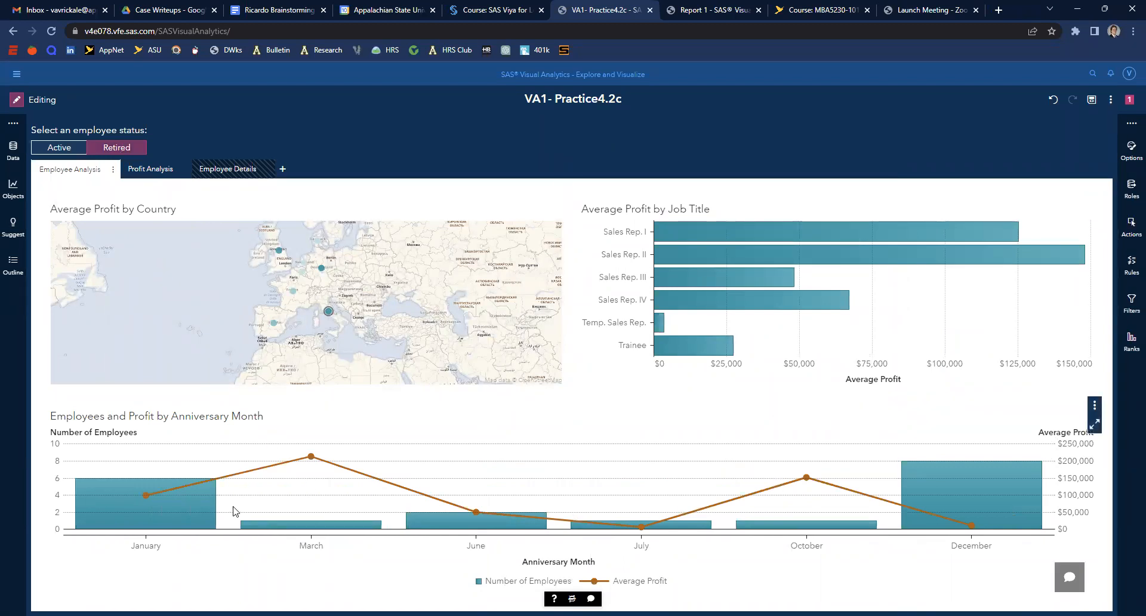
{"action": "mouse_move", "coordinate": [204, 503]}
{"action": "left_click", "coordinate": [1095, 425]}
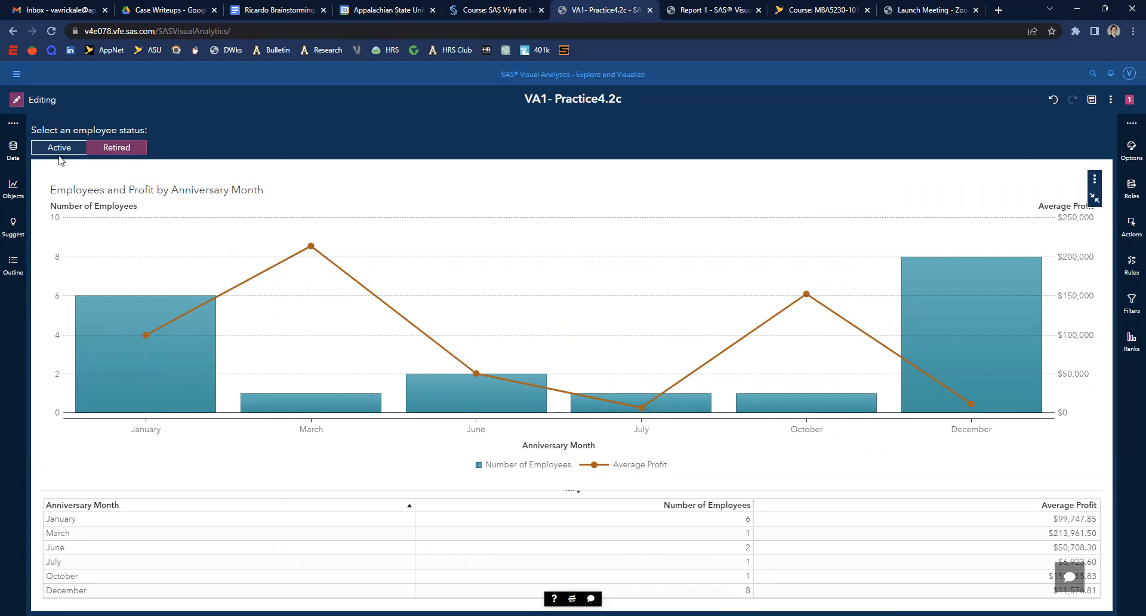
{"action": "left_click", "coordinate": [1092, 199]}
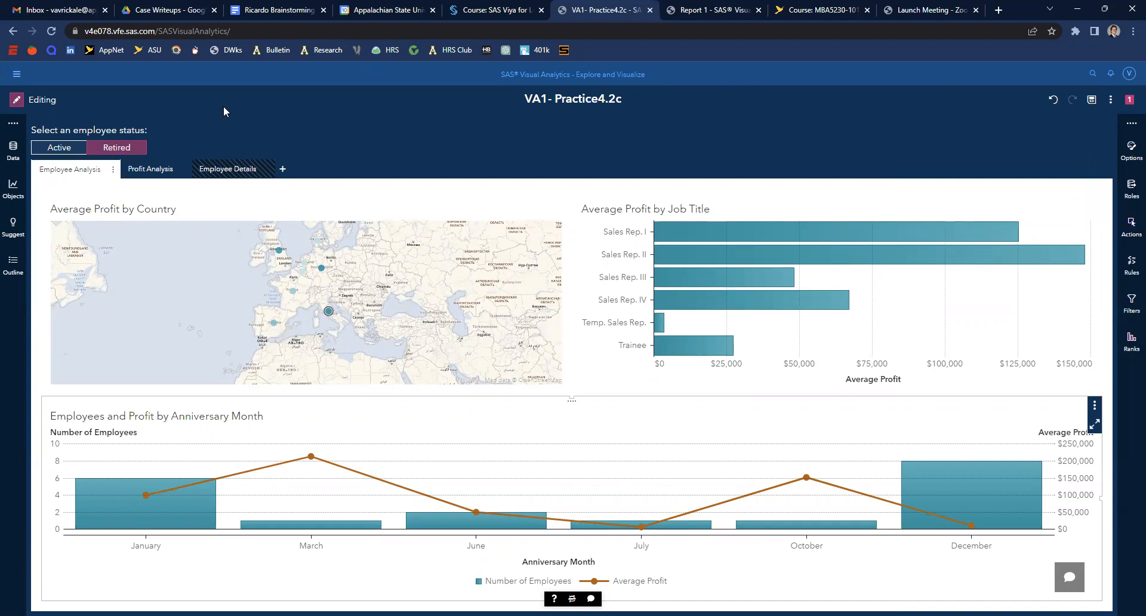
- Switch the employee status control to Active, then select the US bubble on the map and the Sales Rep. I bar
{"action": "left_click", "coordinate": [75, 147]}
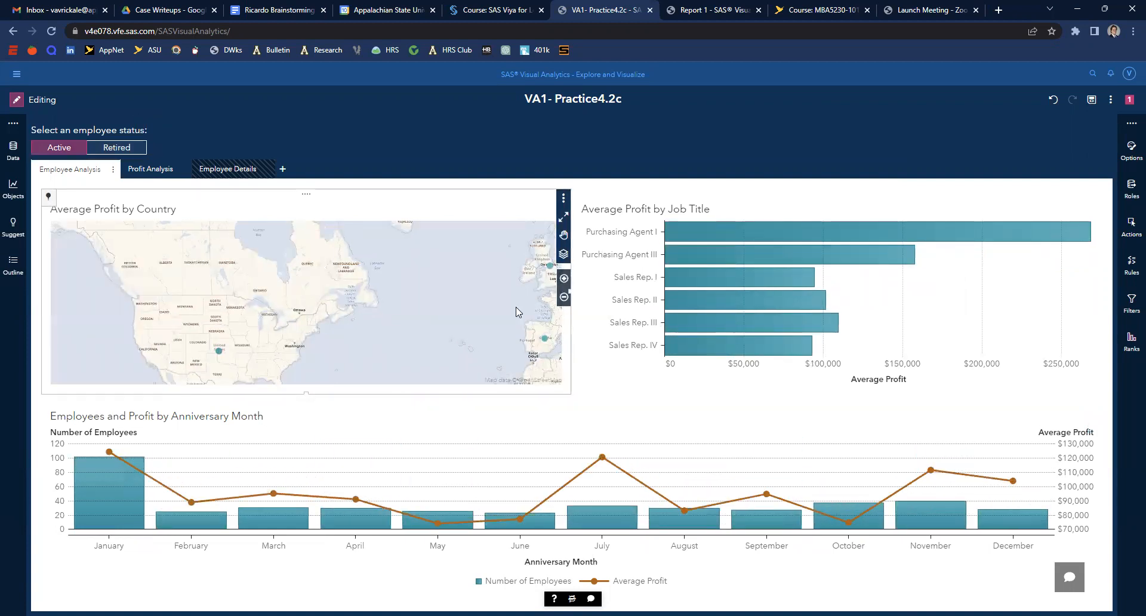
{"action": "left_click", "coordinate": [220, 352]}
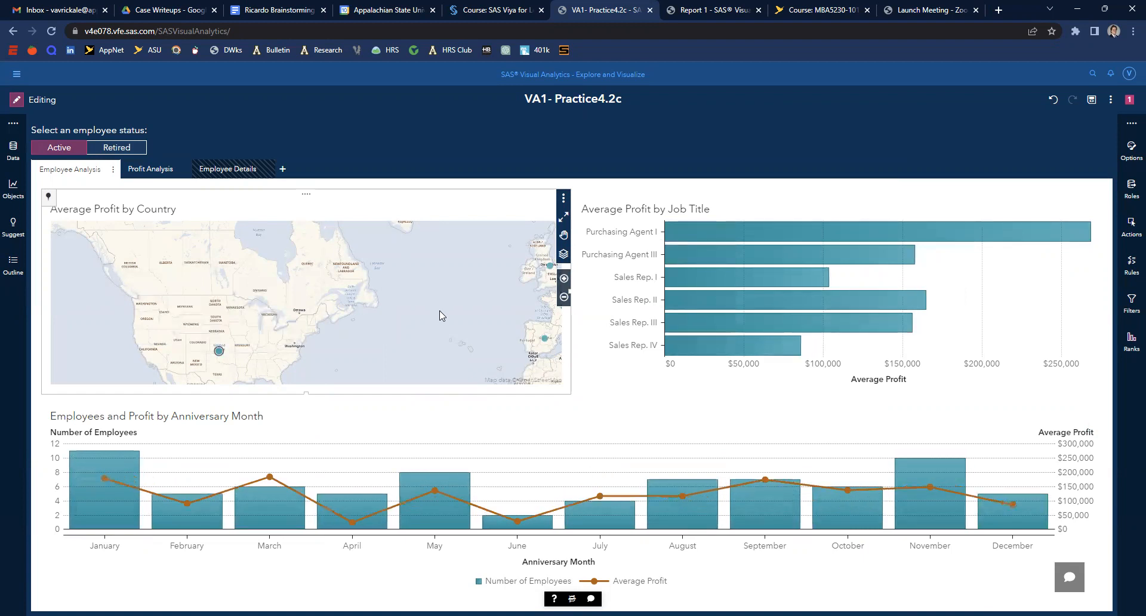
{"action": "left_click", "coordinate": [717, 279]}
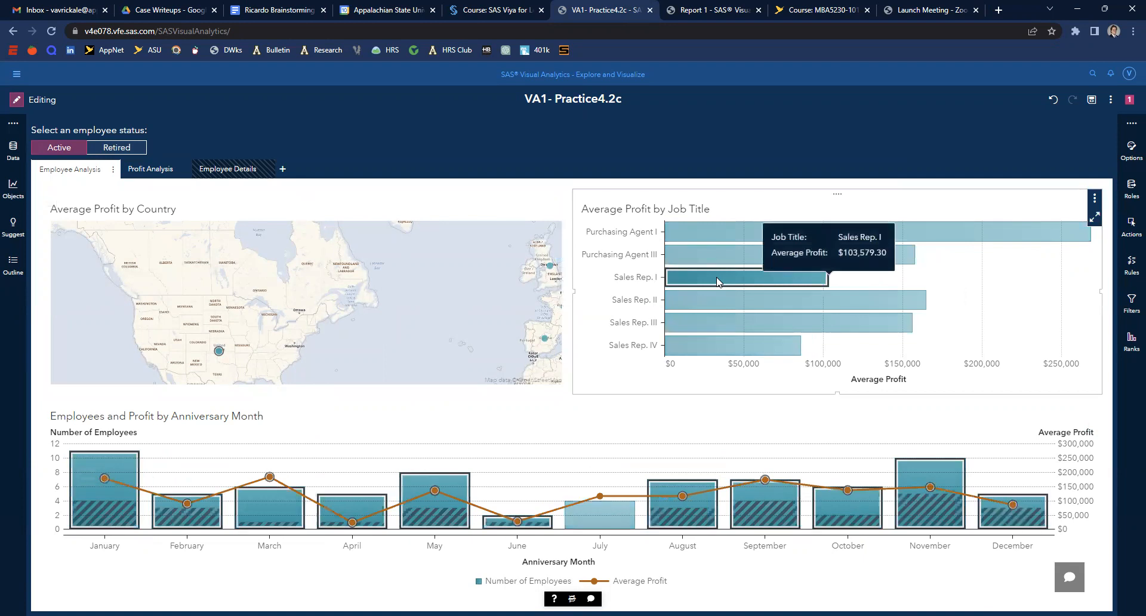
- On the Profit Analysis page, choose Orion USA in the company drop-down to test the top 5 table
{"action": "left_click", "coordinate": [156, 169]}
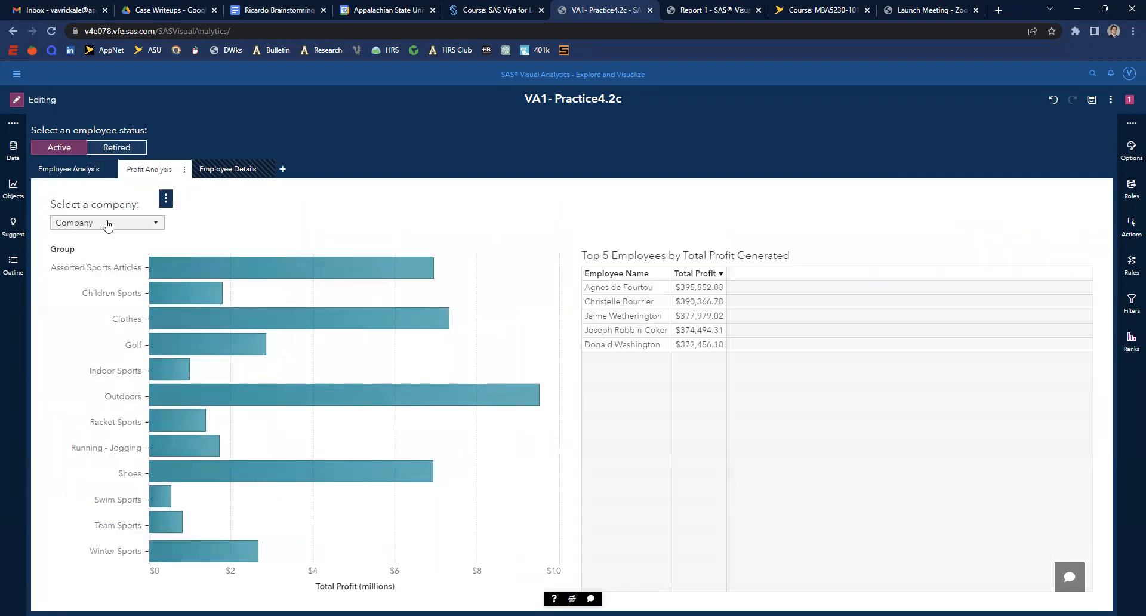
{"action": "left_click", "coordinate": [107, 225]}
{"action": "left_click", "coordinate": [92, 382]}
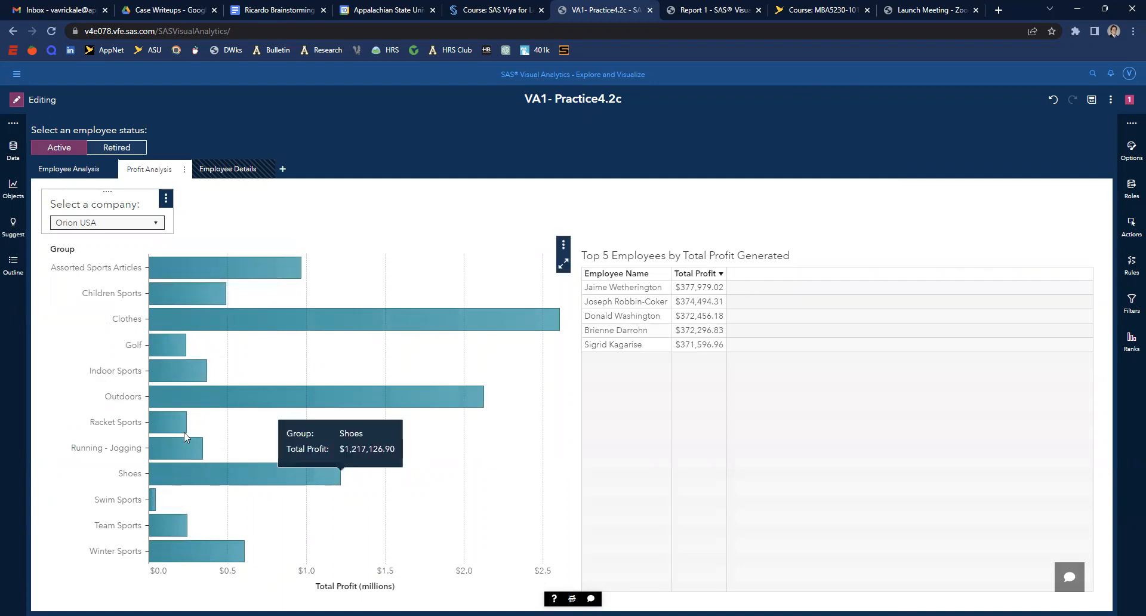
- Open the Employee Details page and sort the Employee Information table by Company
{"action": "left_click", "coordinate": [226, 170]}
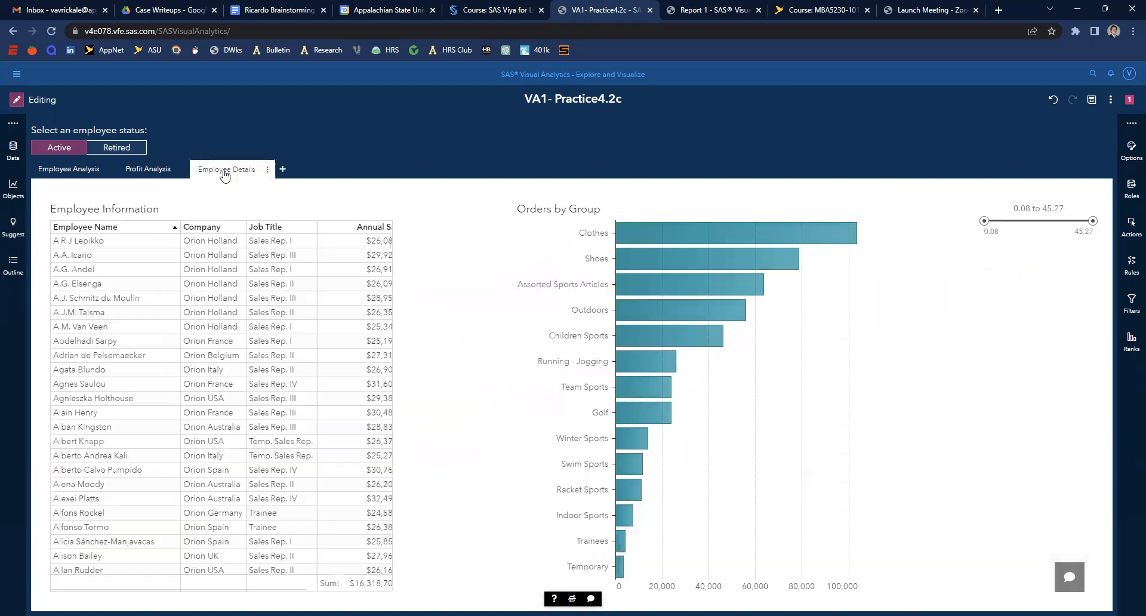
{"action": "left_click", "coordinate": [225, 229]}
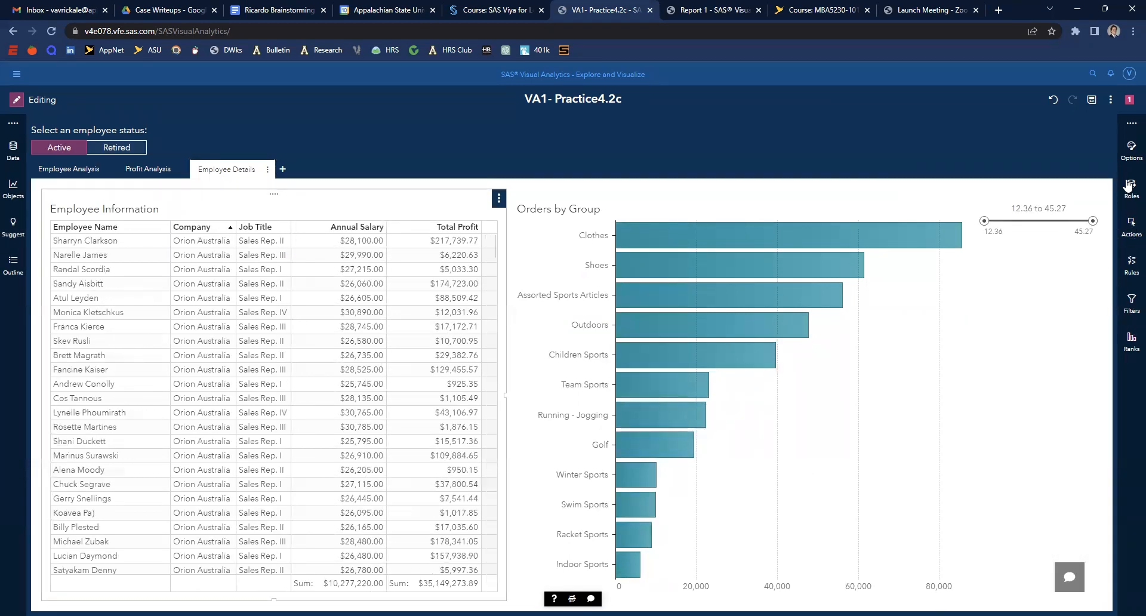
- Add an Employee Status filter to the Employee Information table keeping only Active employees
{"action": "left_click", "coordinate": [1131, 304]}
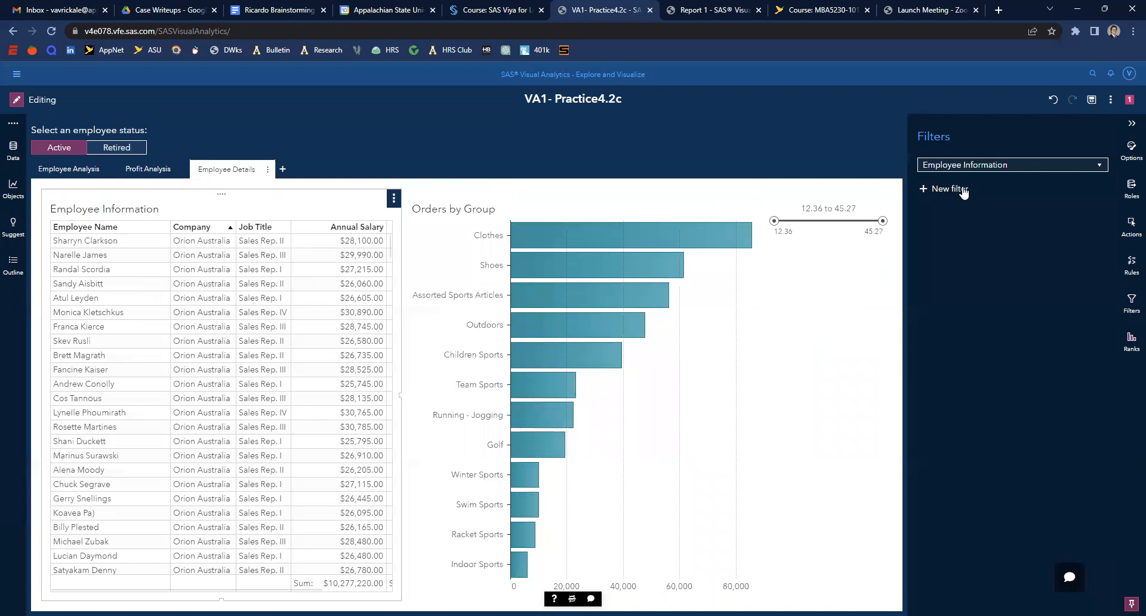
{"action": "left_click", "coordinate": [965, 188]}
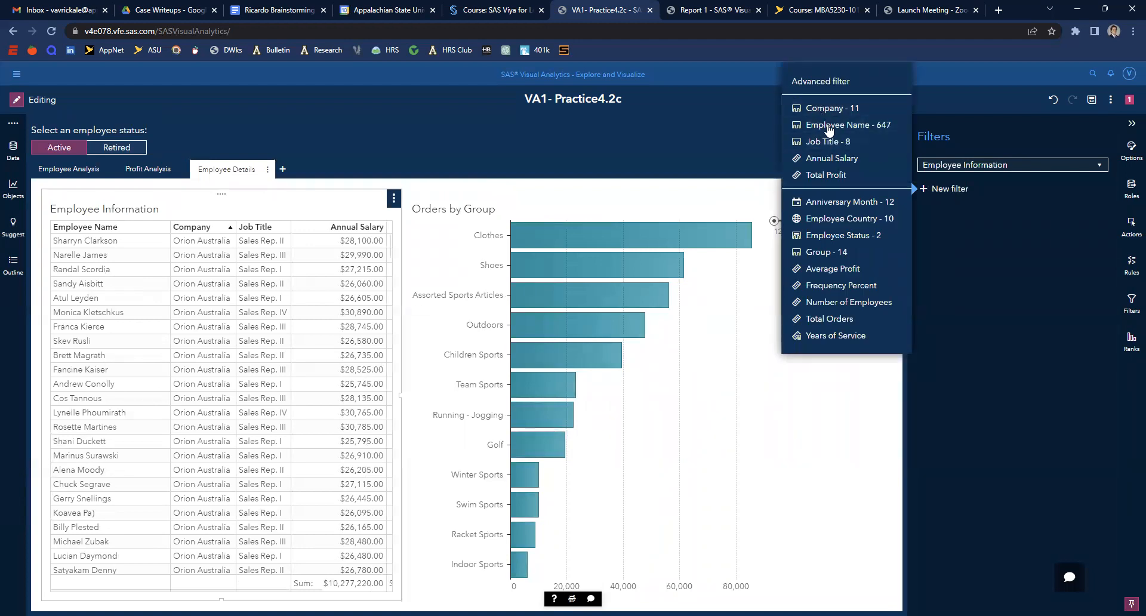
{"action": "left_click", "coordinate": [859, 235]}
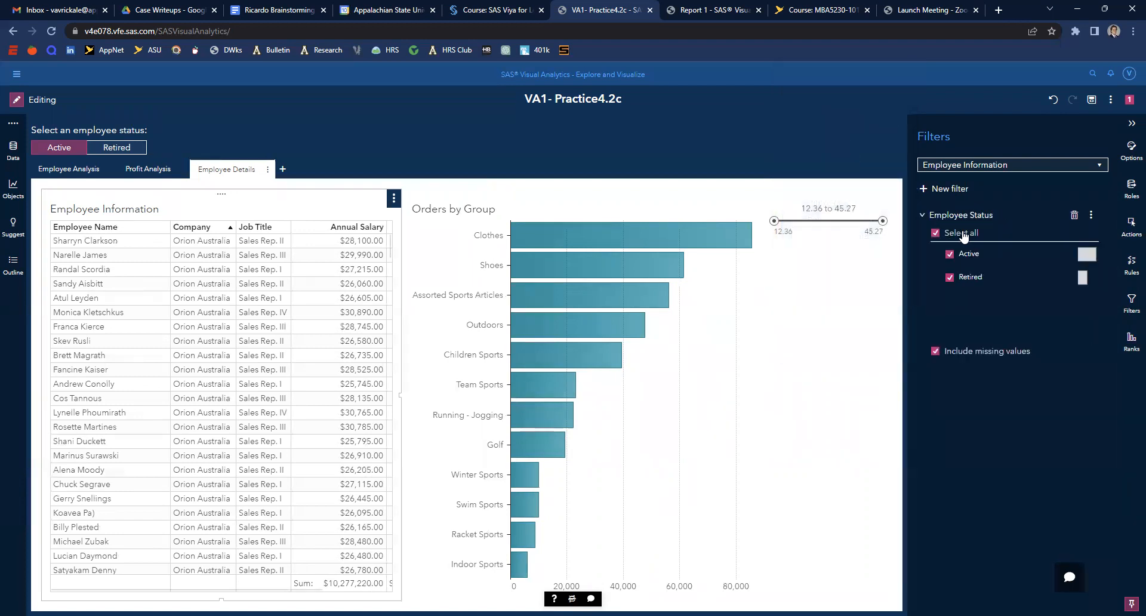
{"action": "left_click", "coordinate": [950, 278]}
- Add an Employee Country filter to the table and keep only US
{"action": "left_click", "coordinate": [947, 188]}
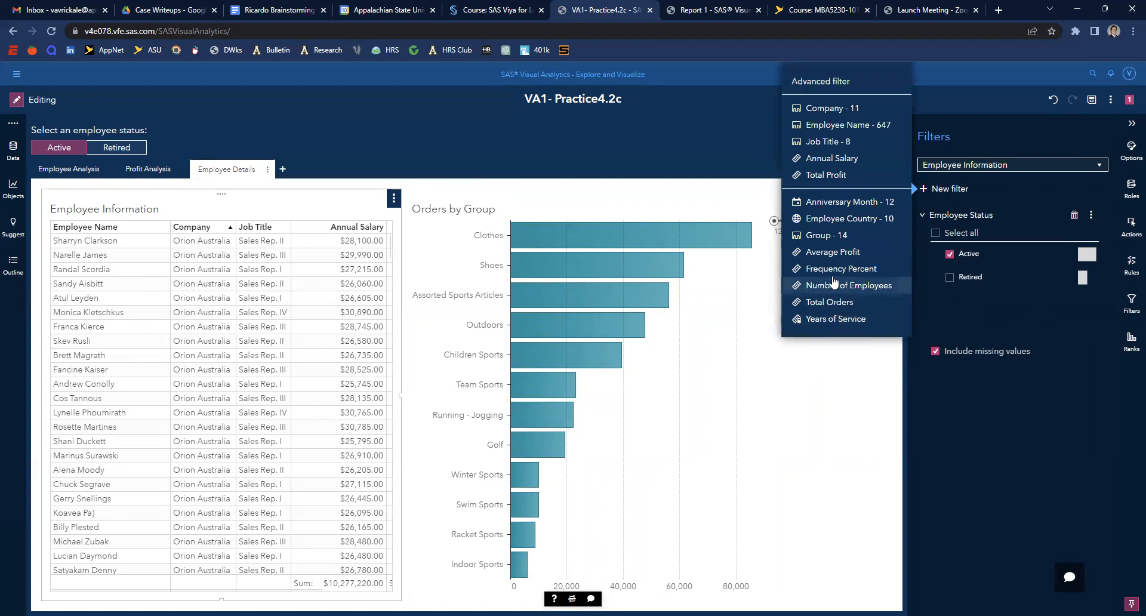
{"action": "left_click", "coordinate": [842, 219]}
{"action": "left_click", "coordinate": [935, 234]}
{"action": "scroll", "coordinate": [969, 296], "scroll_direction": "down", "scroll_amount": 2}
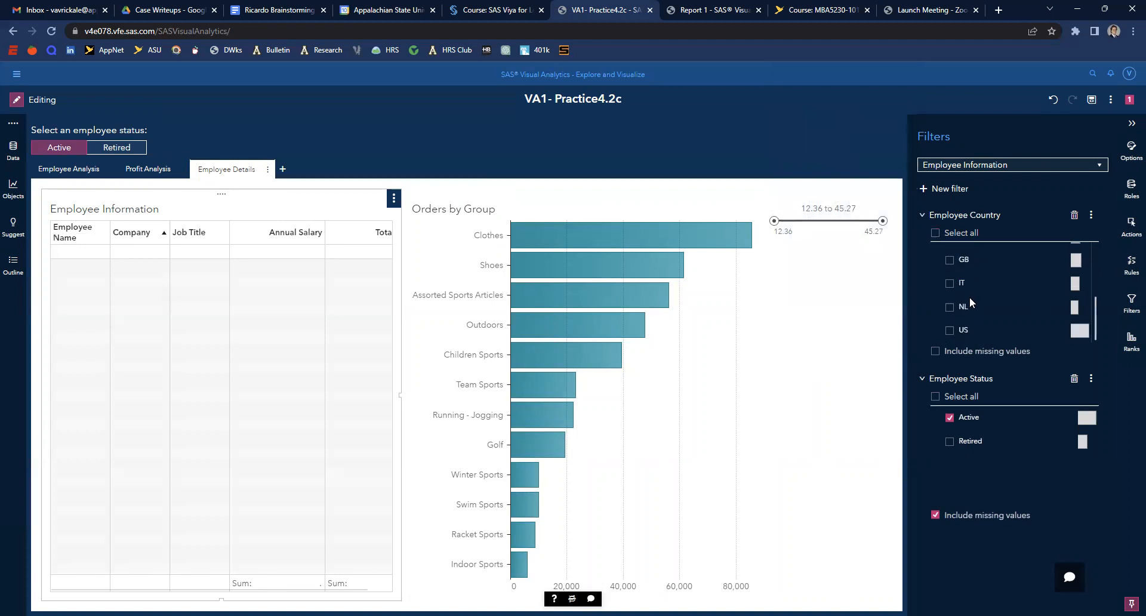
{"action": "left_click", "coordinate": [950, 331]}
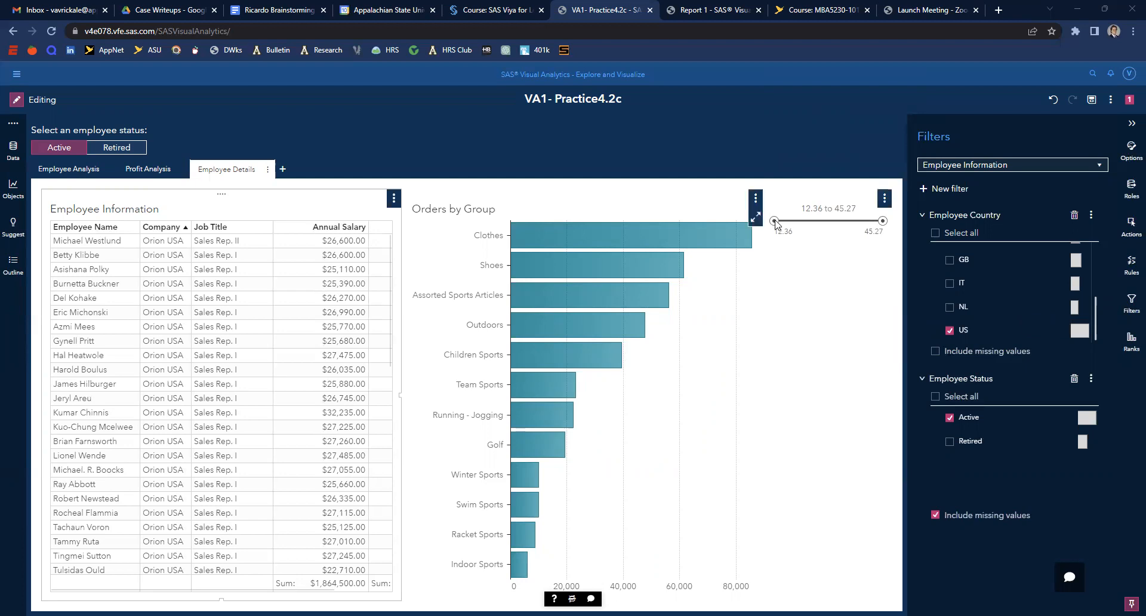
- Move the Years of Service slider's lower end to about 25.06
{"action": "left_click_drag", "start_coordinate": [776, 221], "coordinate": [820, 224]}
{"action": "left_click", "coordinate": [839, 339]}
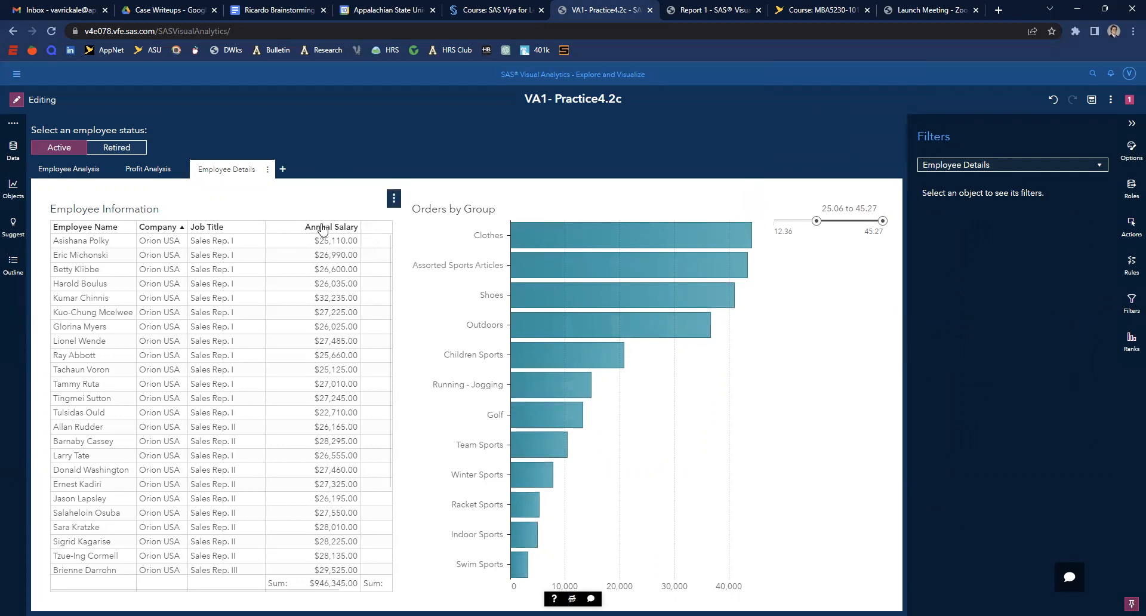
- Sort the Employee Information table by Total Profit in descending order
{"action": "scroll", "coordinate": [263, 591], "scroll_direction": "right", "scroll_amount": 3}
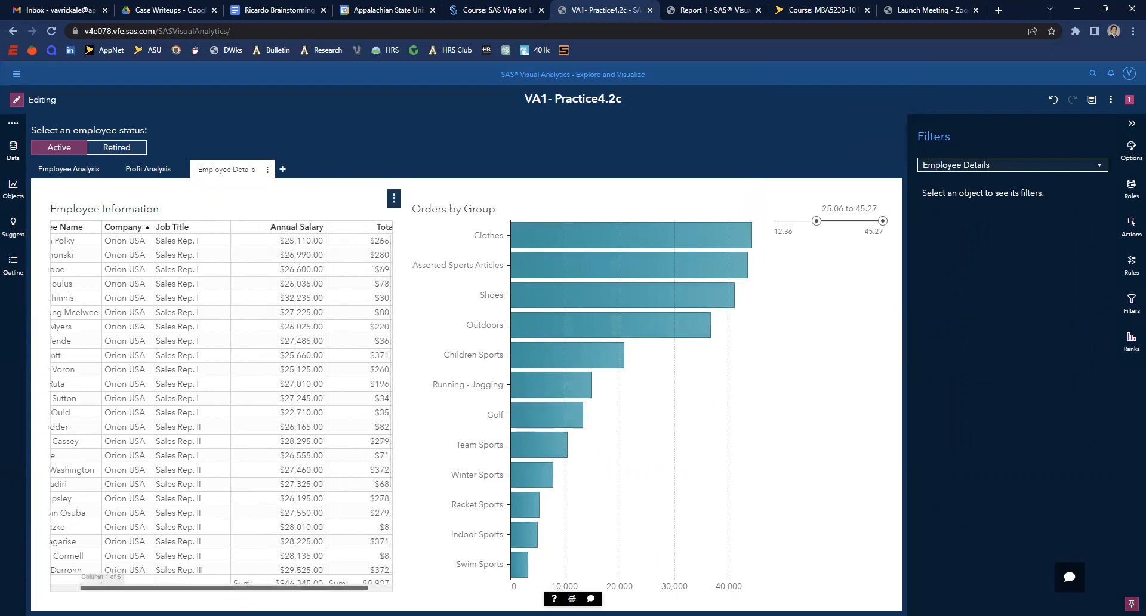
{"action": "left_click", "coordinate": [358, 228]}
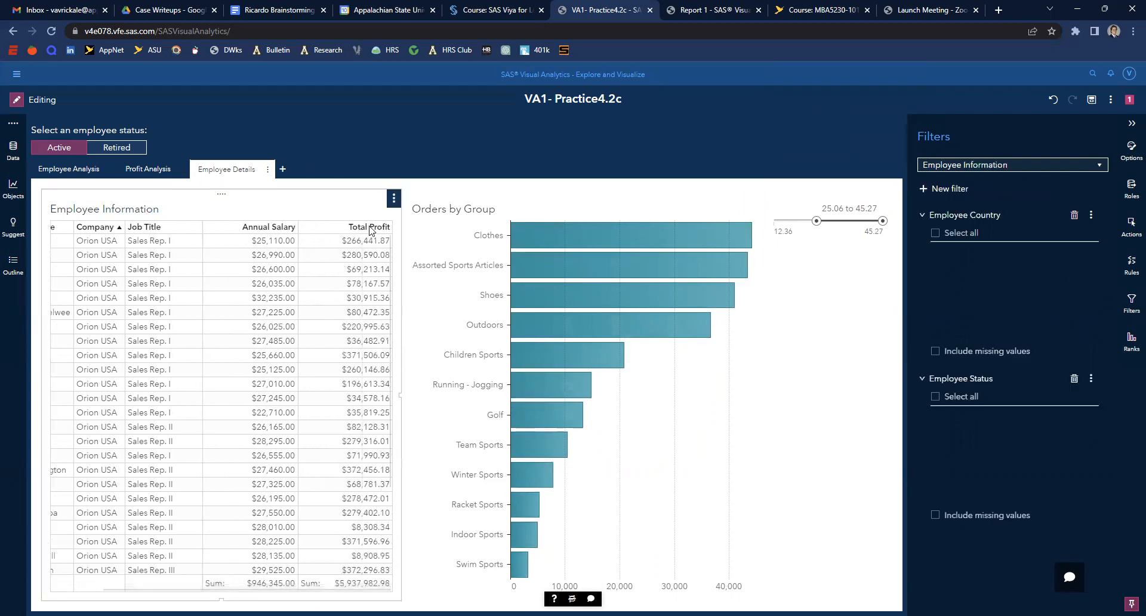
{"action": "left_click", "coordinate": [373, 232]}
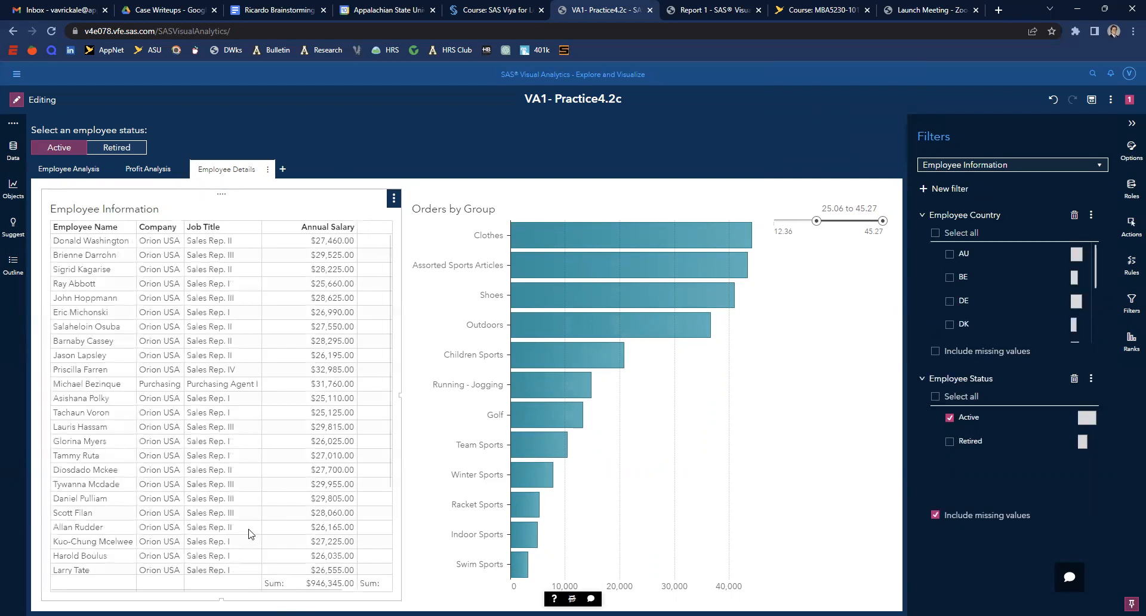
{"action": "scroll", "coordinate": [256, 590], "scroll_direction": "right", "scroll_amount": 3}
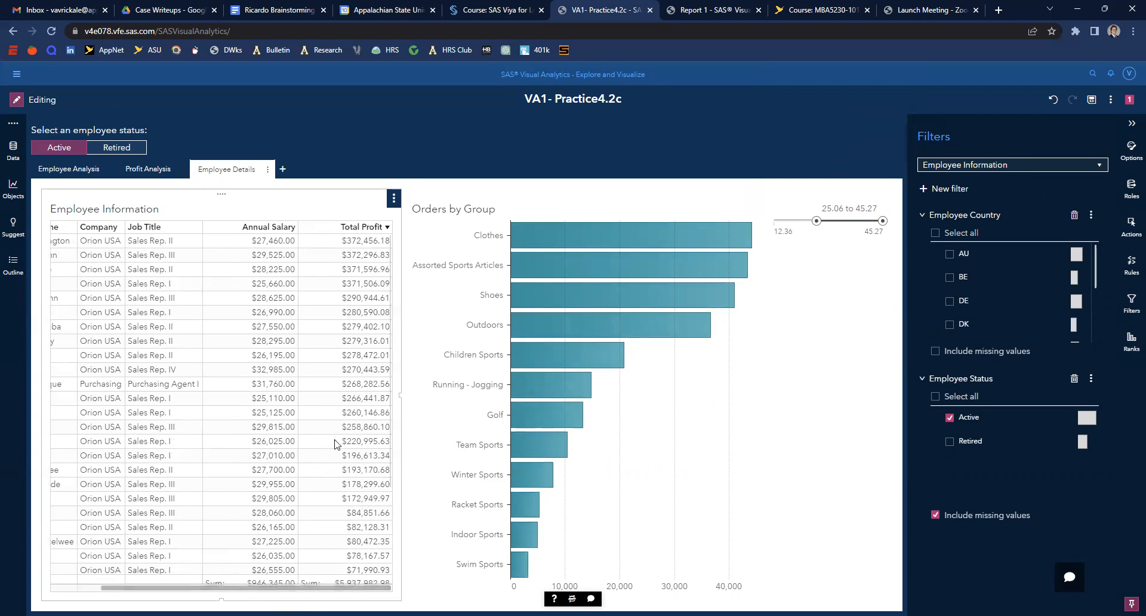
- Widen the Employee Information table and sort it by Job Title descending
{"action": "left_click_drag", "start_coordinate": [402, 277], "coordinate": [529, 280]}
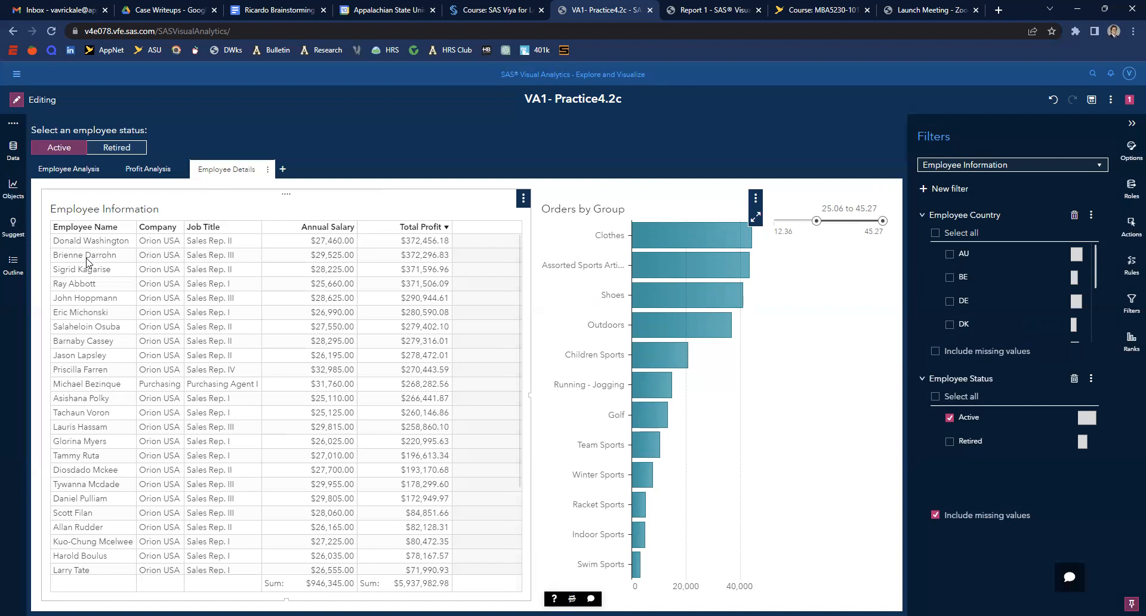
{"action": "left_click", "coordinate": [236, 228]}
{"action": "left_click", "coordinate": [249, 230]}
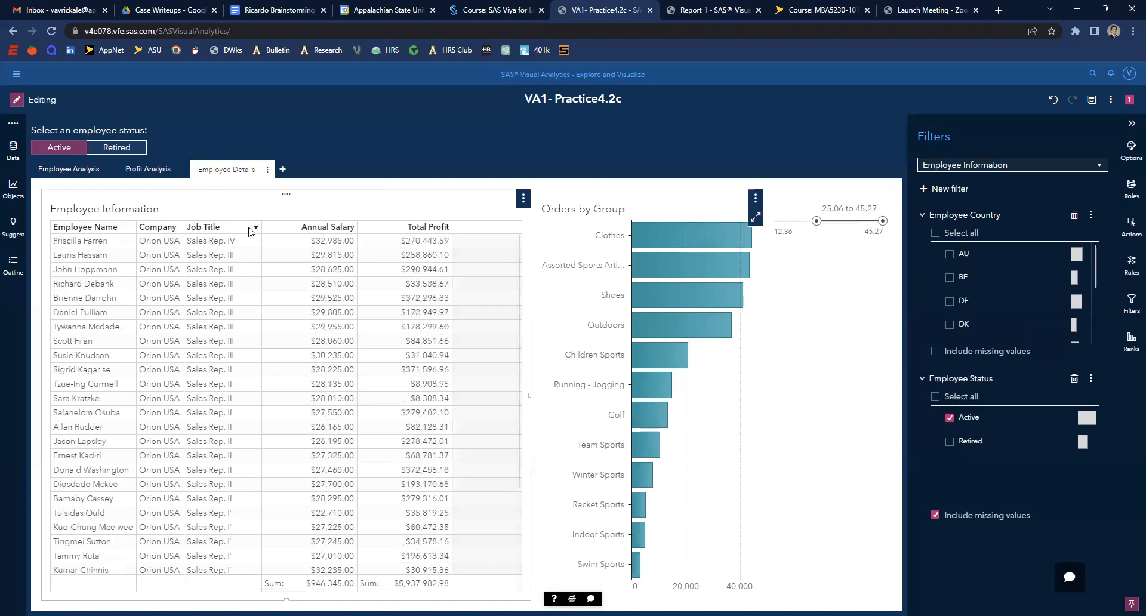
- Add a Job Title filter keeping only Sales Rep. I, then sort the table by Total Profit descending
{"action": "left_click", "coordinate": [949, 189]}
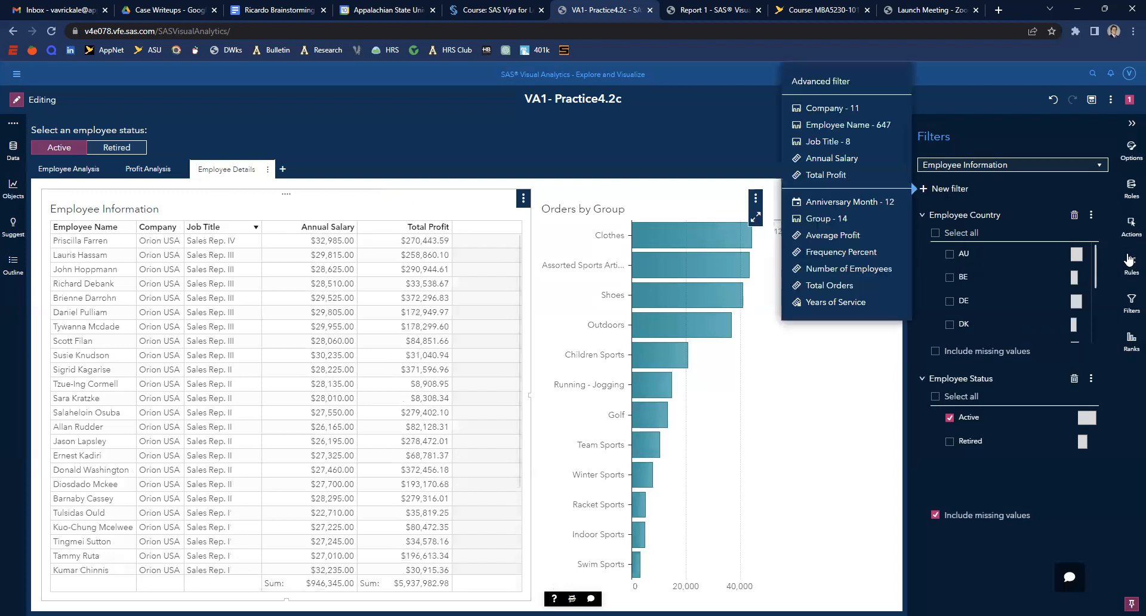
{"action": "left_click", "coordinate": [828, 142]}
{"action": "left_click", "coordinate": [935, 233]}
{"action": "left_click", "coordinate": [949, 301]}
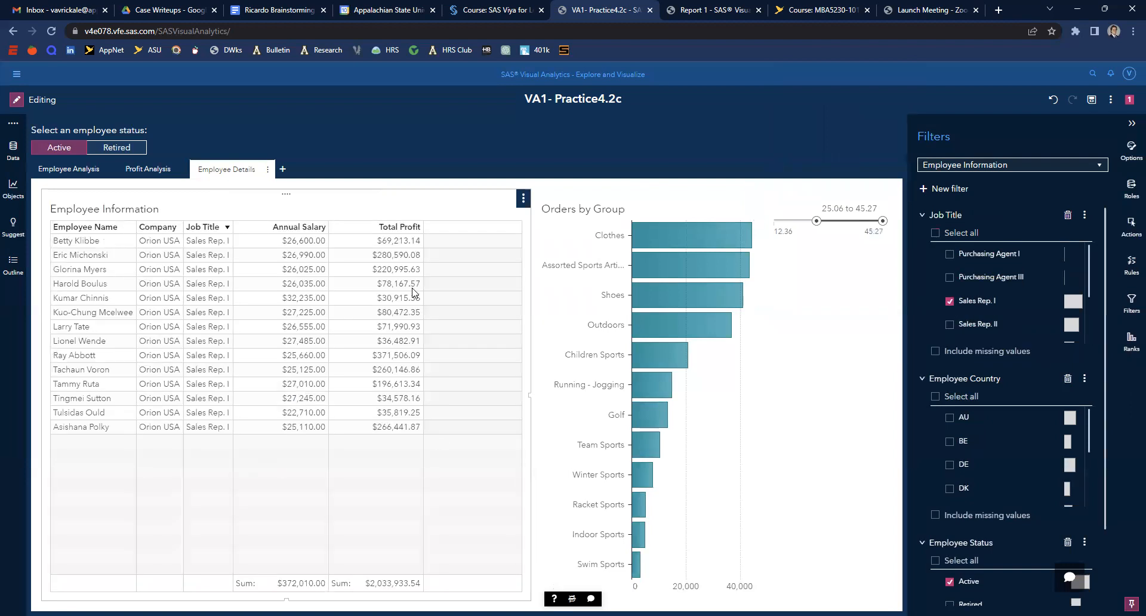
{"action": "left_click", "coordinate": [402, 227]}
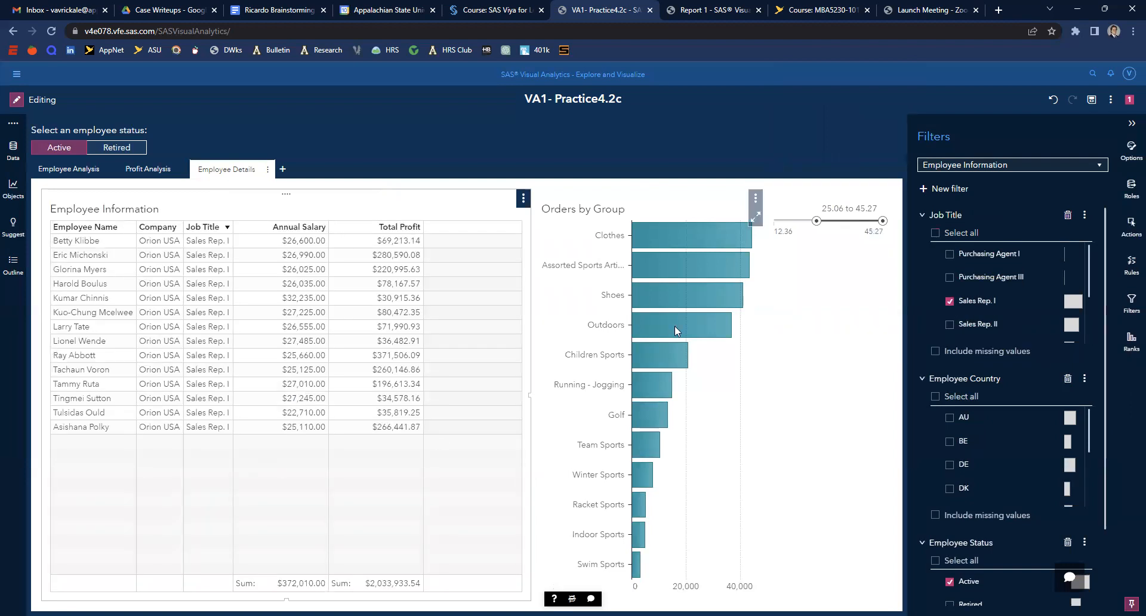
{"action": "left_click", "coordinate": [397, 227]}
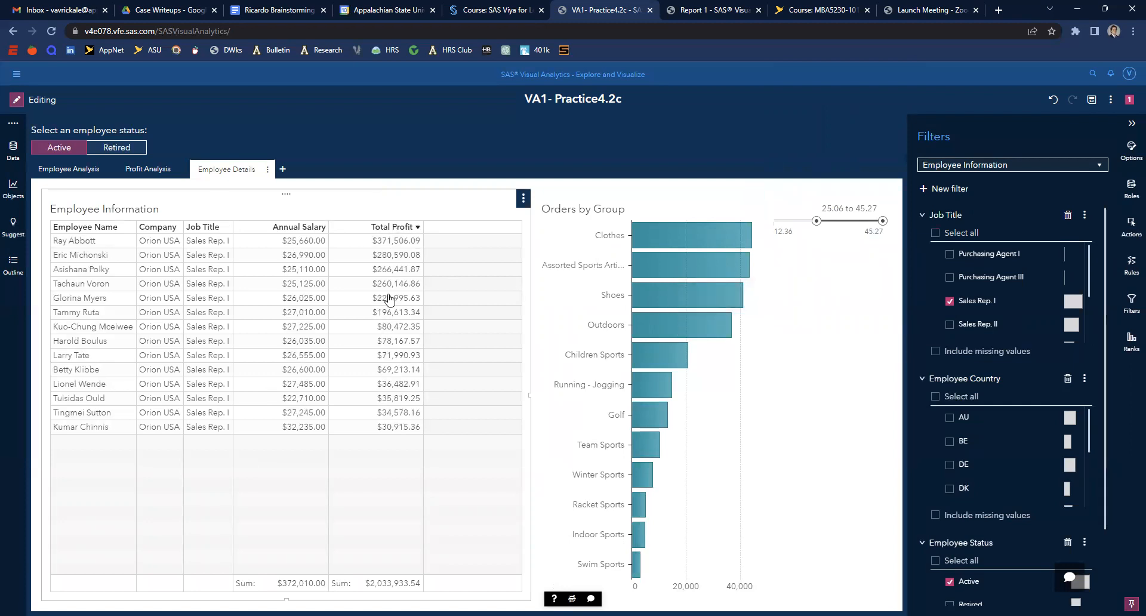